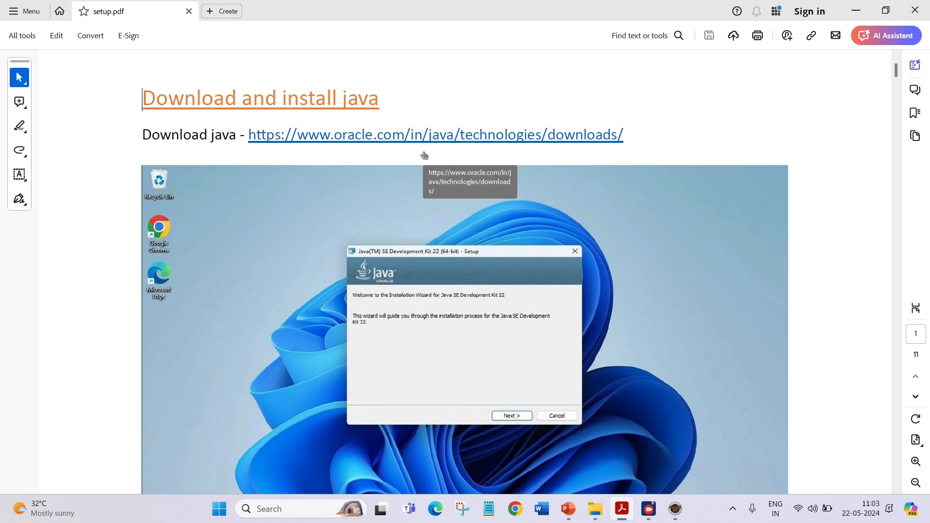
# Open the Oracle Java downloads link from the setup guide and show the Windows downloads for JDK 22.
pyautogui.click(485, 136)
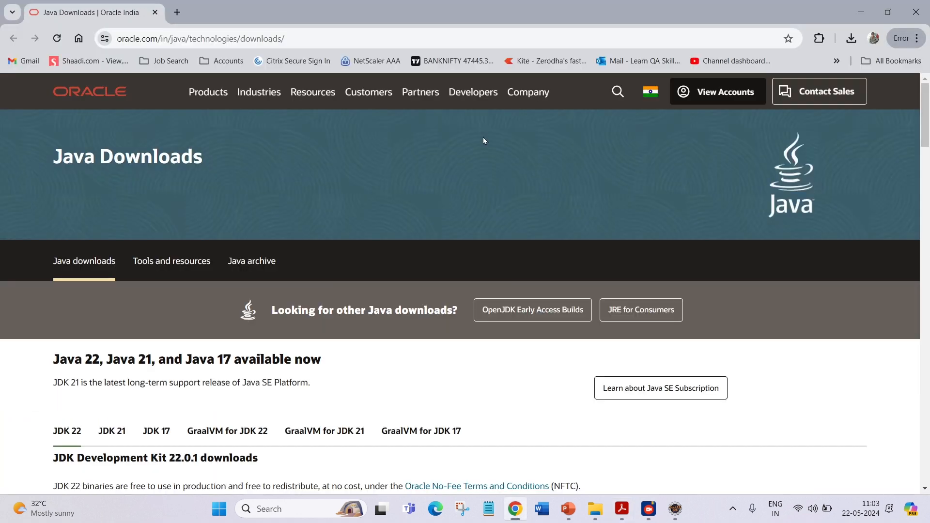
pyautogui.scroll(-3, 483, 138)
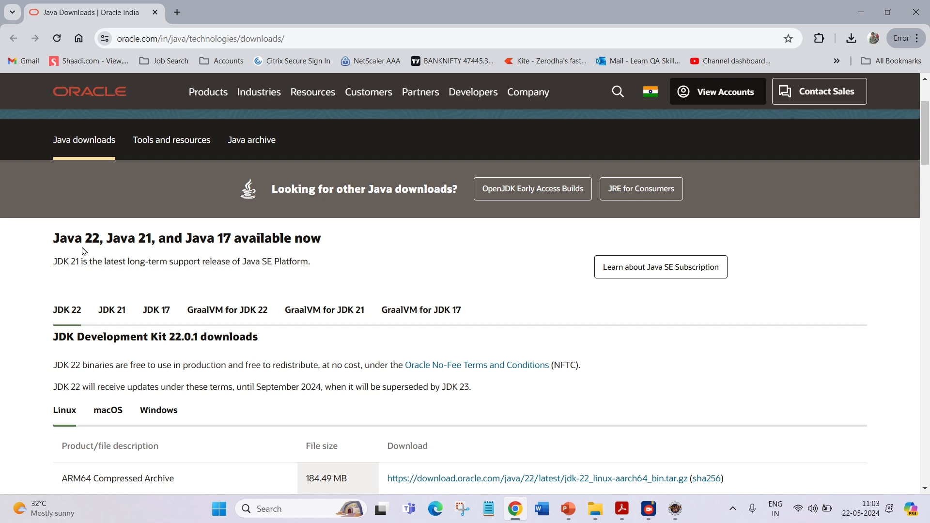
pyautogui.scroll(-3, 71, 220)
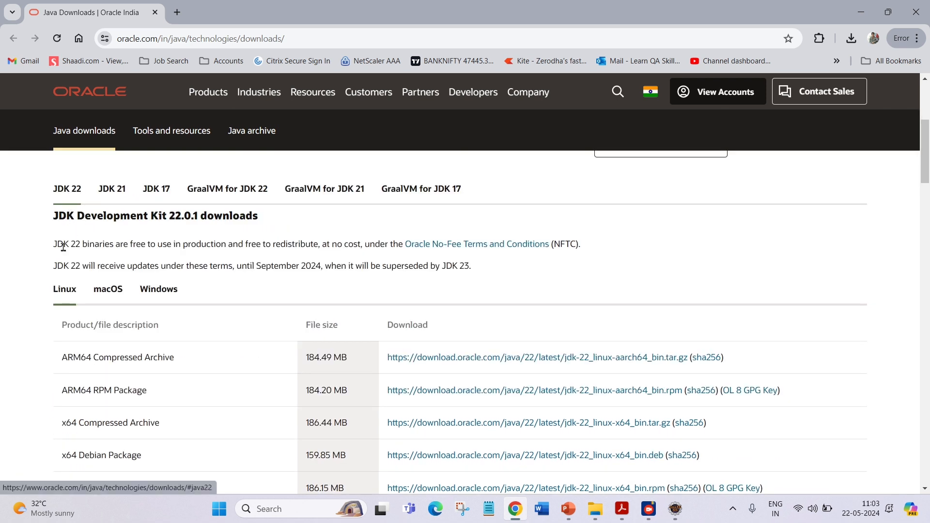
pyautogui.scroll(-1, 61, 243)
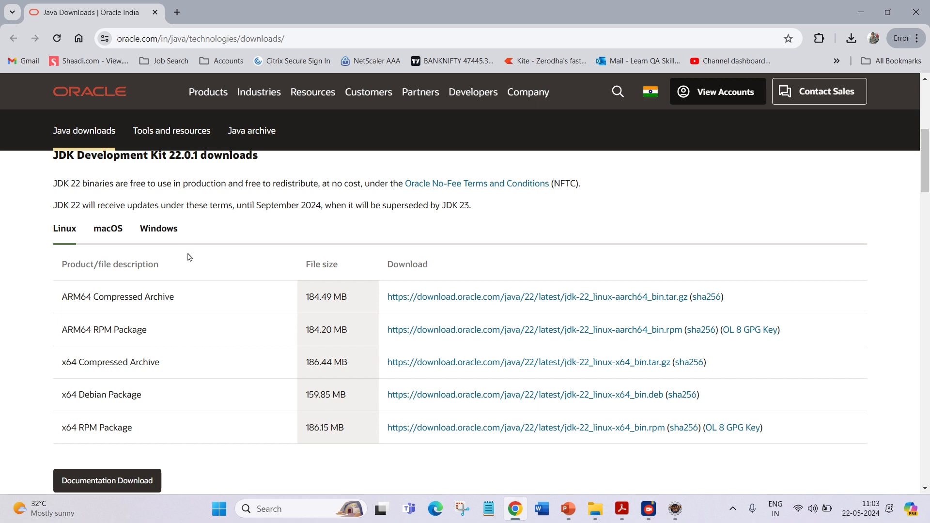
pyautogui.click(161, 231)
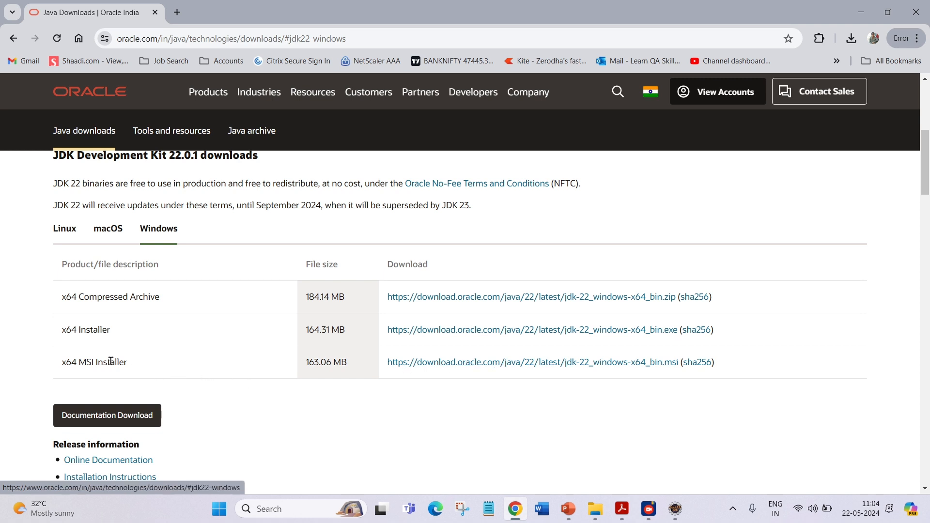
# Save the x64 MSI installer, jdk-22_windows-x64_bin.msi, to the Downloads folder.
pyautogui.click(477, 363)
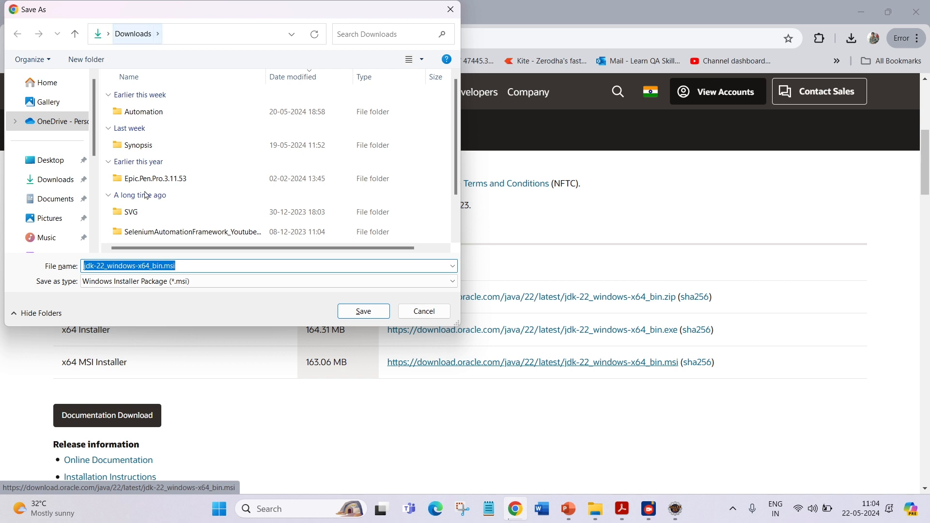
pyautogui.click(367, 316)
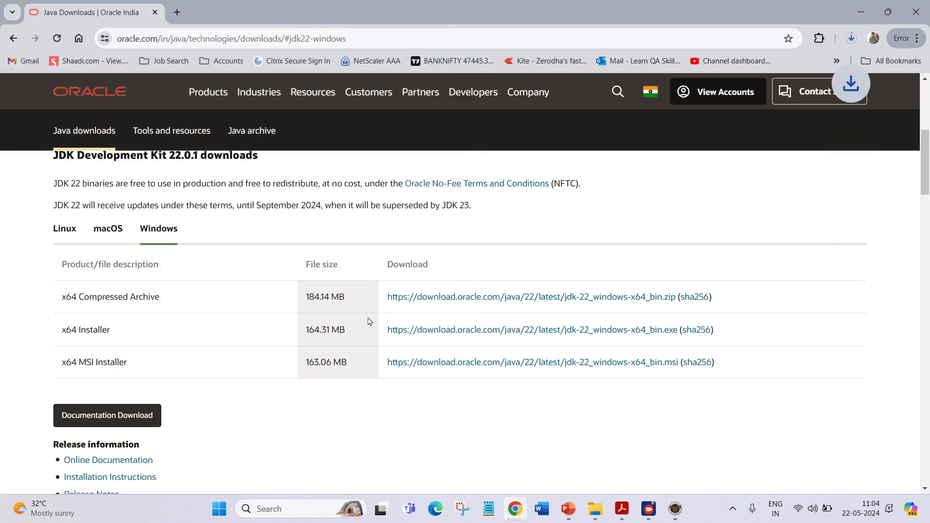
# Cancel the running jdk-22_windows-x64_bin.msi download from the recent download history.
pyautogui.click(852, 39)
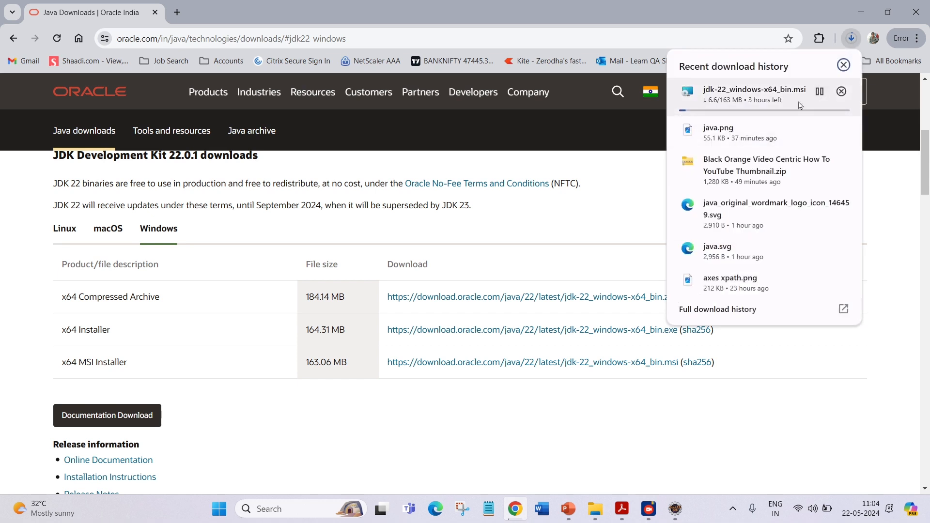
pyautogui.click(842, 92)
pyautogui.click(719, 439)
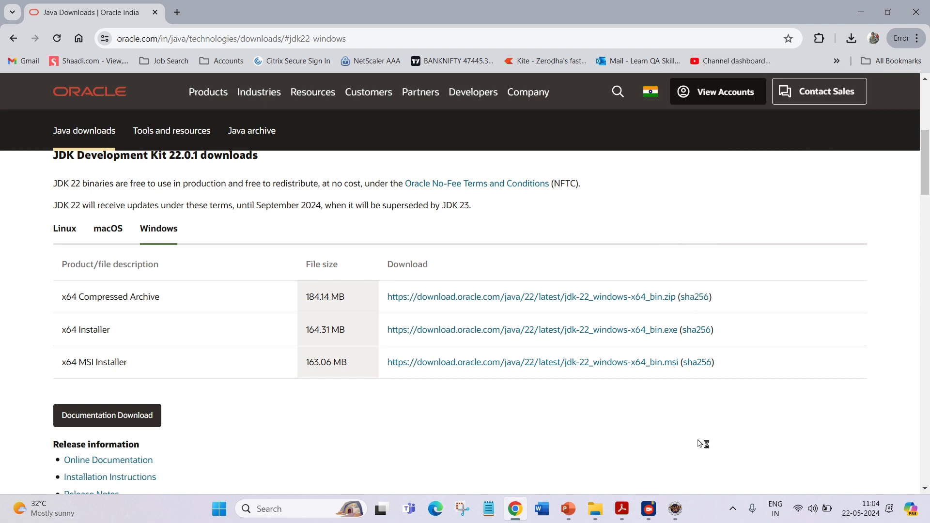
# Switch back to the setup.pdf guide and scroll through the JDK installation wizard screenshots.
pyautogui.click(624, 514)
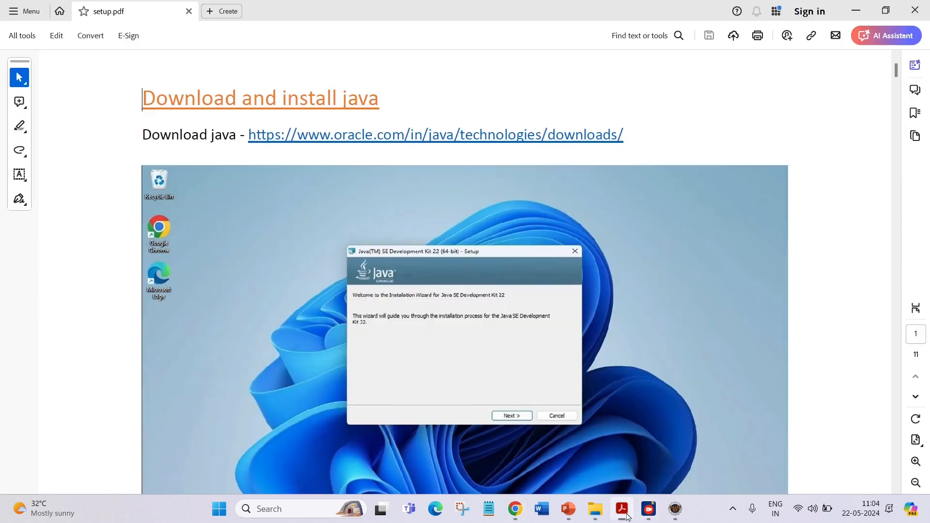
pyautogui.scroll(-1, 584, 304)
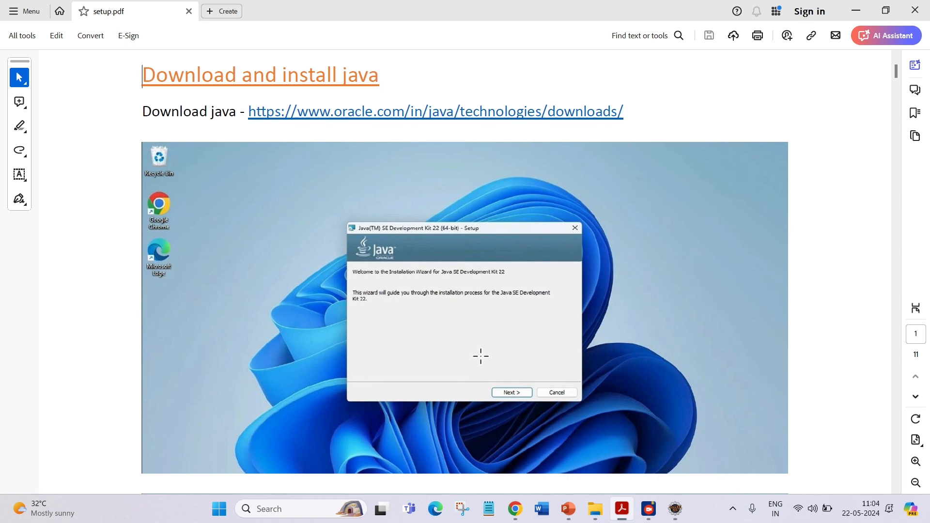
pyautogui.scroll(-2, 516, 395)
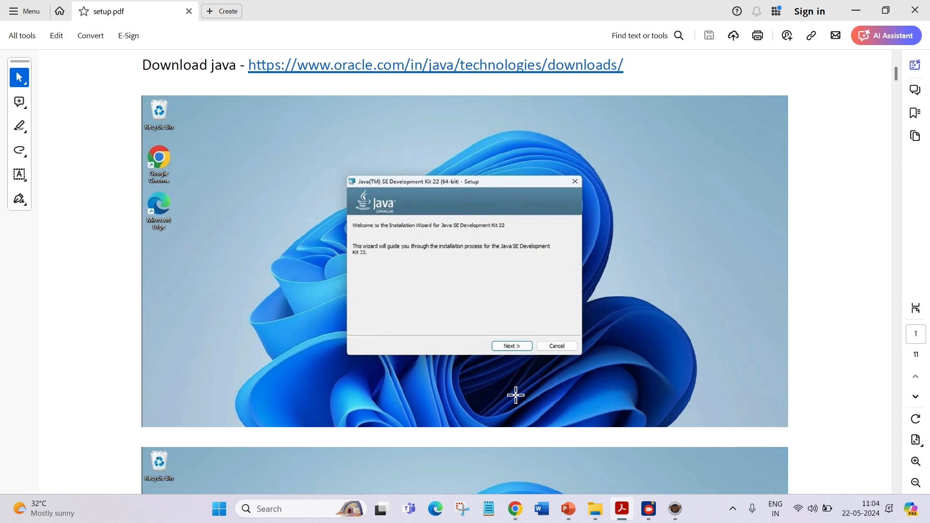
pyautogui.scroll(-1, 527, 376)
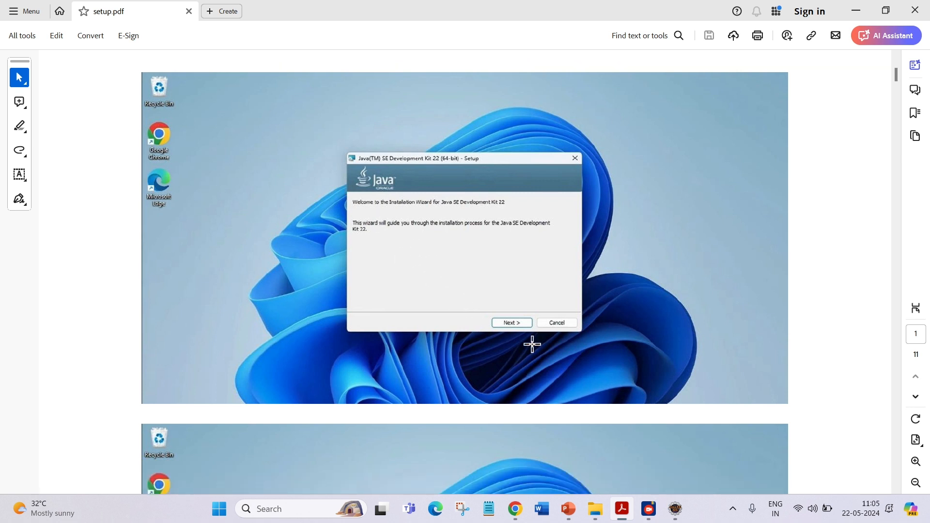
pyautogui.scroll(-7, 513, 320)
pyautogui.scroll(-4, 514, 319)
pyautogui.scroll(-1, 445, 348)
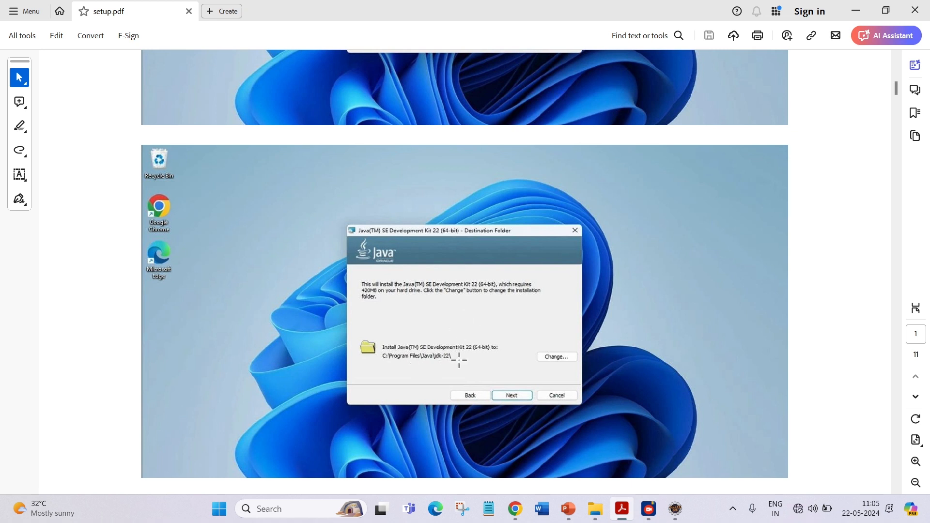
pyautogui.scroll(-1, 459, 359)
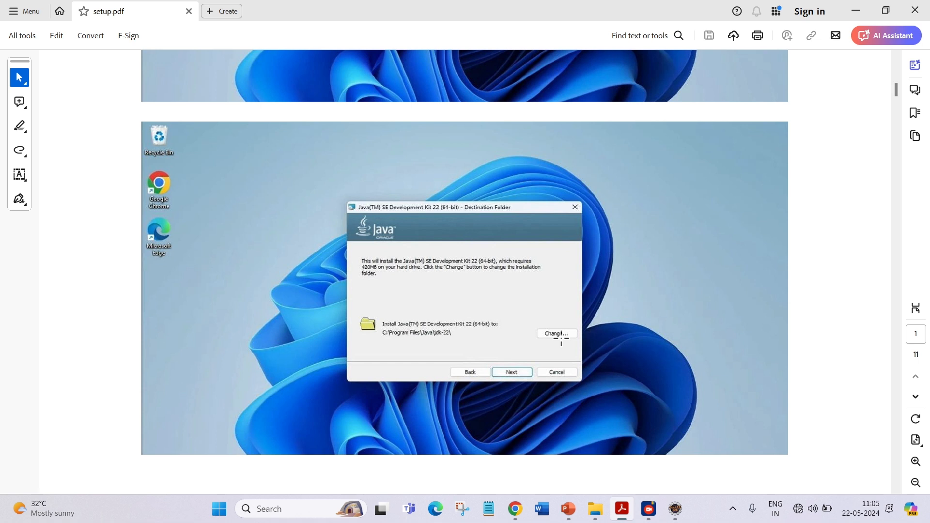
pyautogui.scroll(-1, 561, 338)
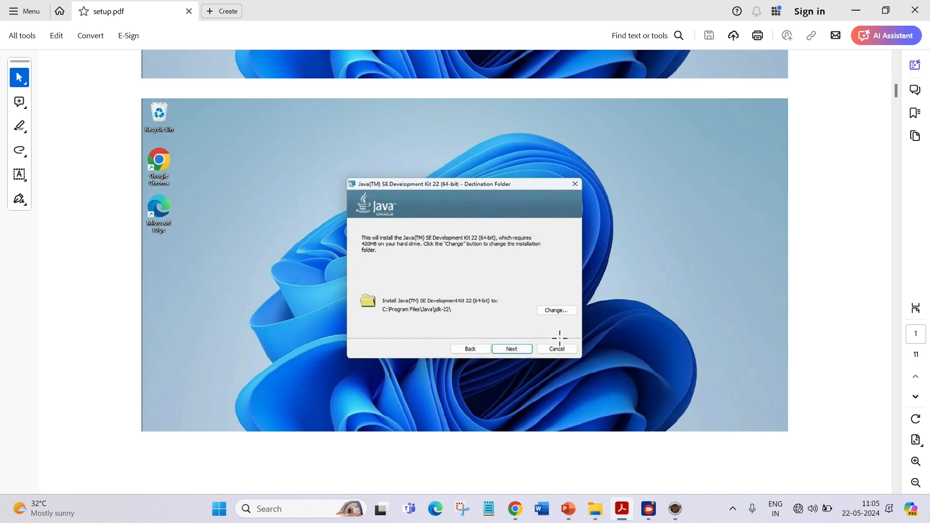
pyautogui.scroll(-1, 560, 338)
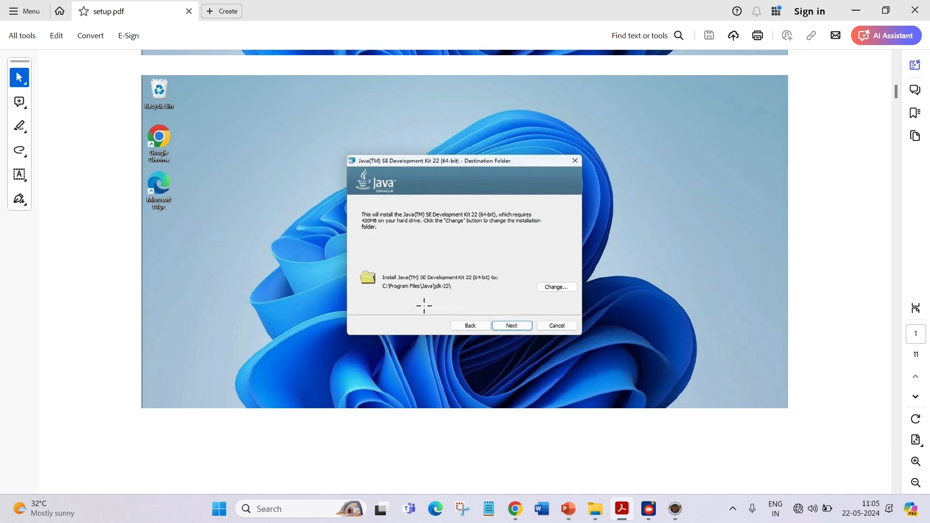
pyautogui.scroll(-10, 424, 305)
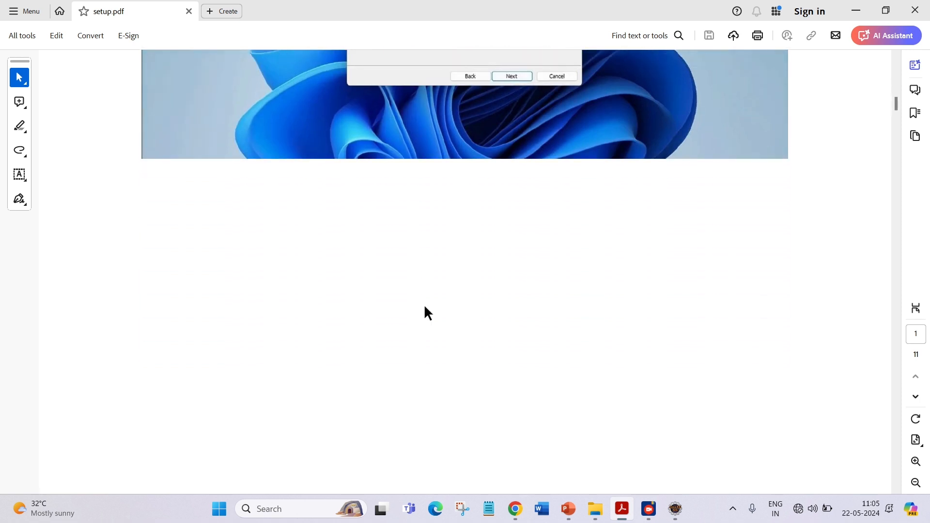
pyautogui.scroll(-5, 425, 307)
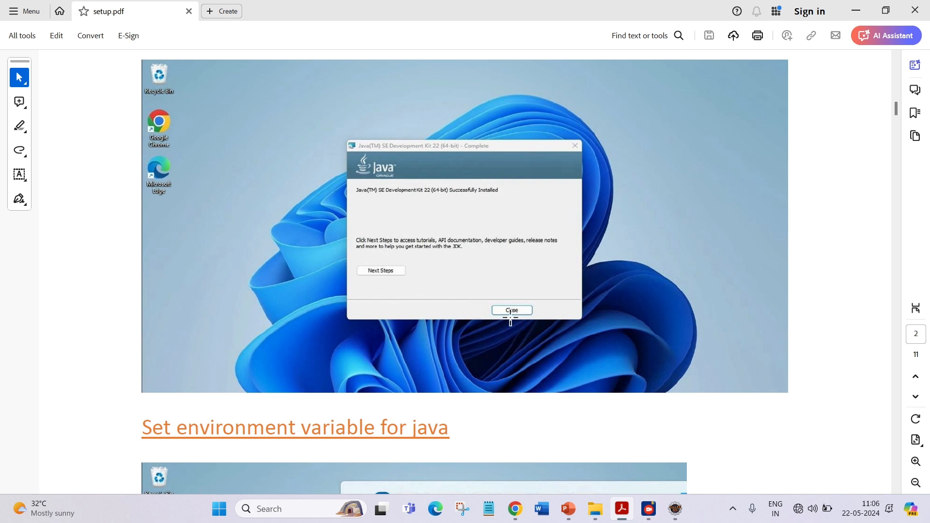
# Read through the guide's section on setting the Java environment variable, including the JAVA_HOME value.
pyautogui.scroll(-1, 509, 318)
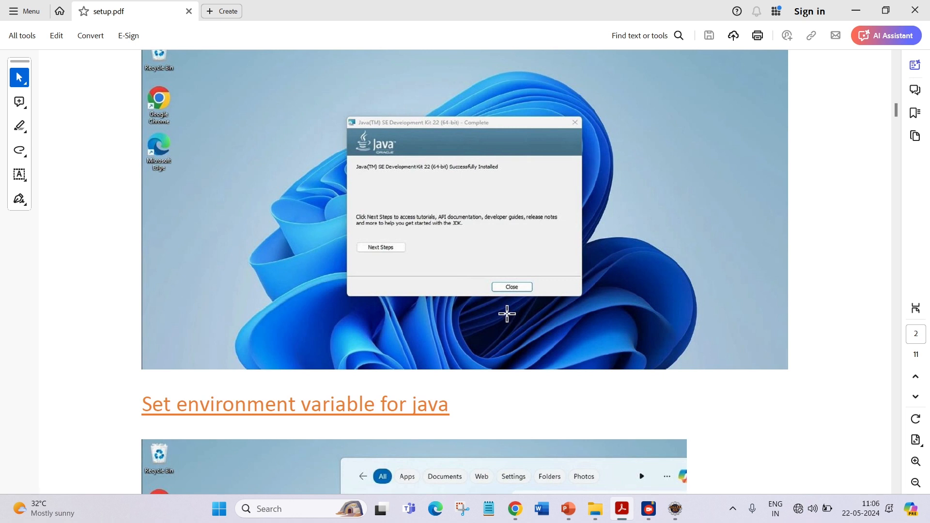
pyautogui.scroll(-5, 507, 314)
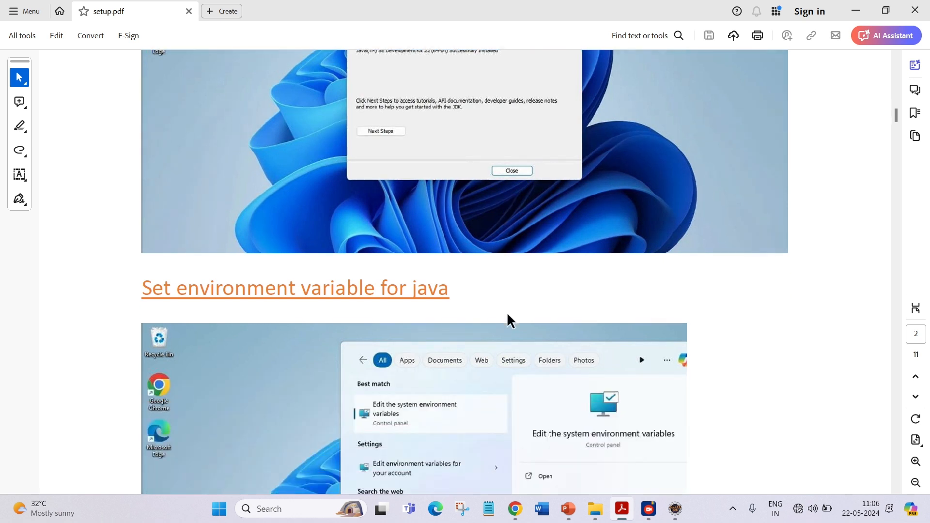
pyautogui.scroll(-6, 507, 314)
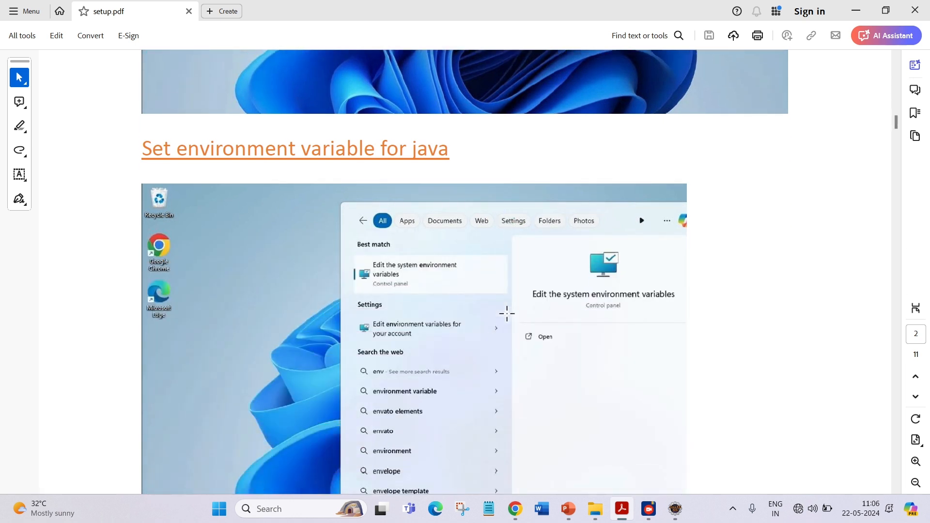
pyautogui.scroll(-1, 506, 314)
pyautogui.scroll(-2, 507, 314)
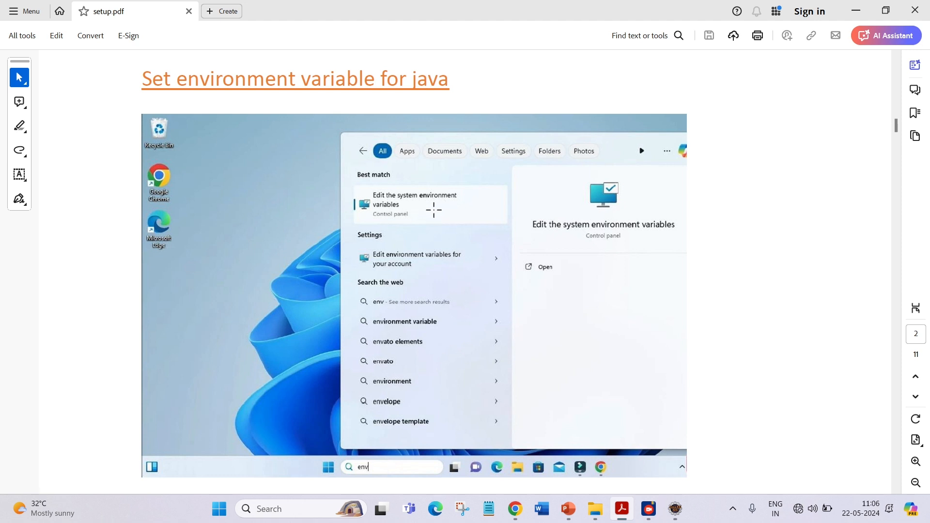
pyautogui.scroll(-10, 433, 210)
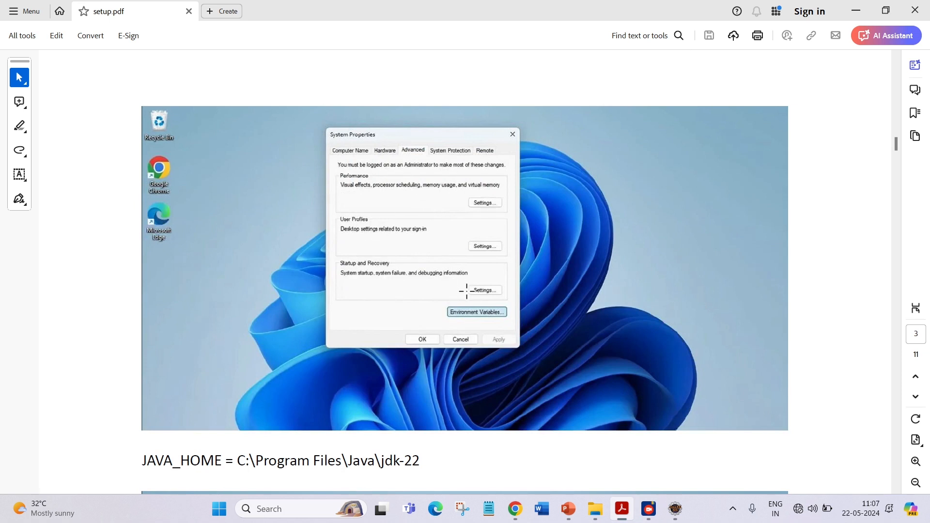
pyautogui.scroll(-5, 505, 313)
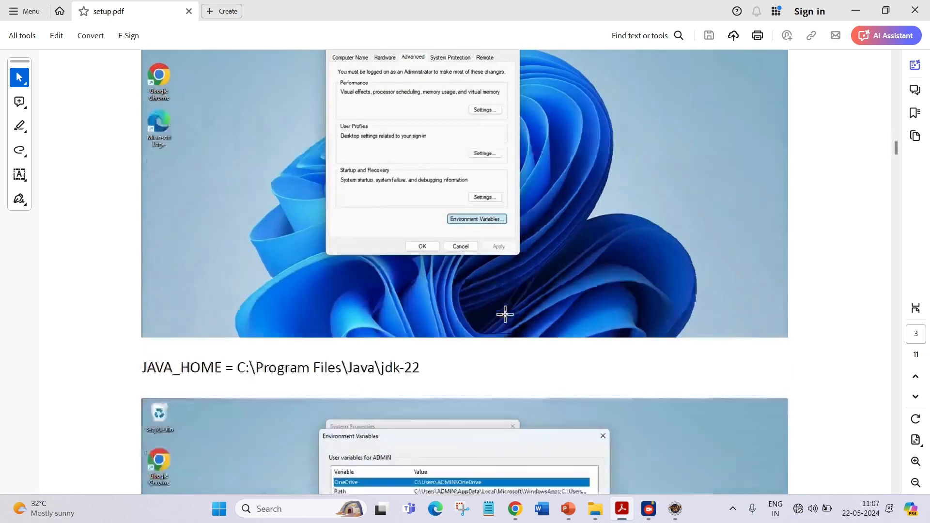
pyautogui.scroll(-2, 505, 313)
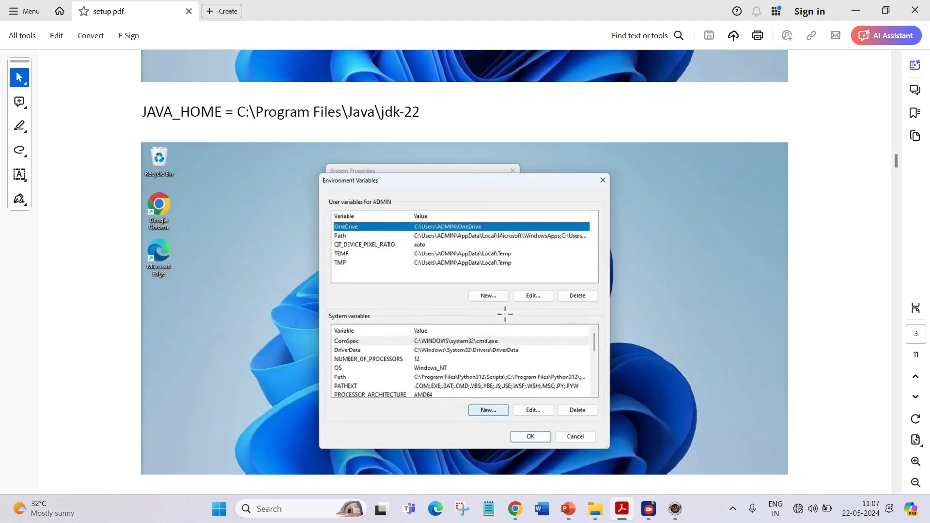
pyautogui.scroll(-1, 505, 314)
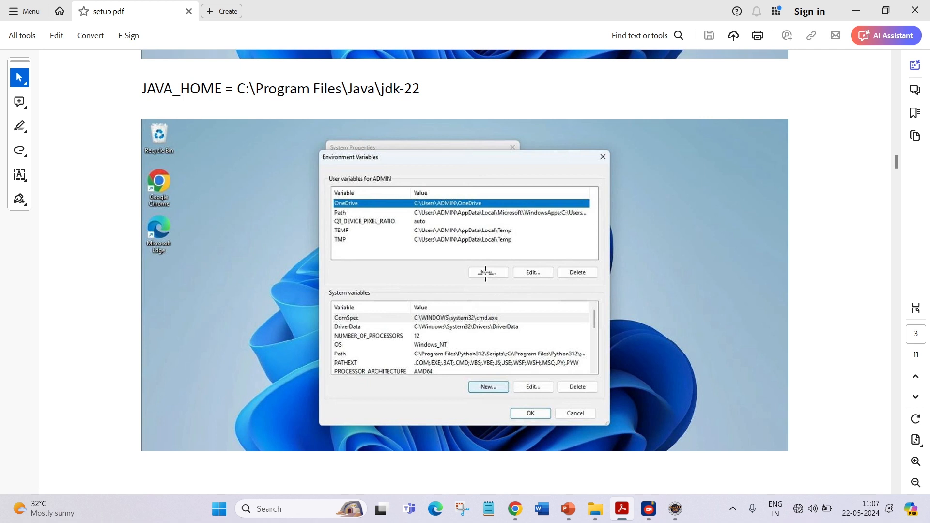
pyautogui.scroll(-1, 485, 272)
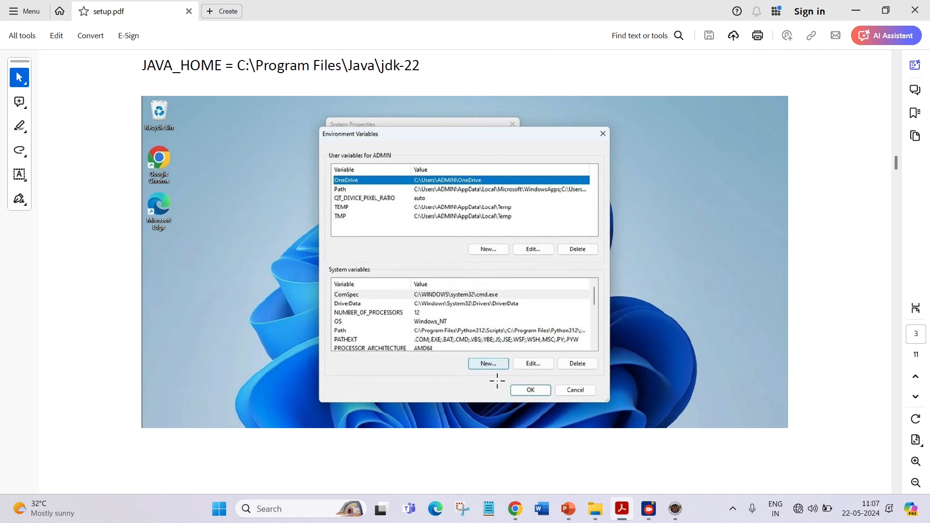
pyautogui.scroll(-8, 497, 380)
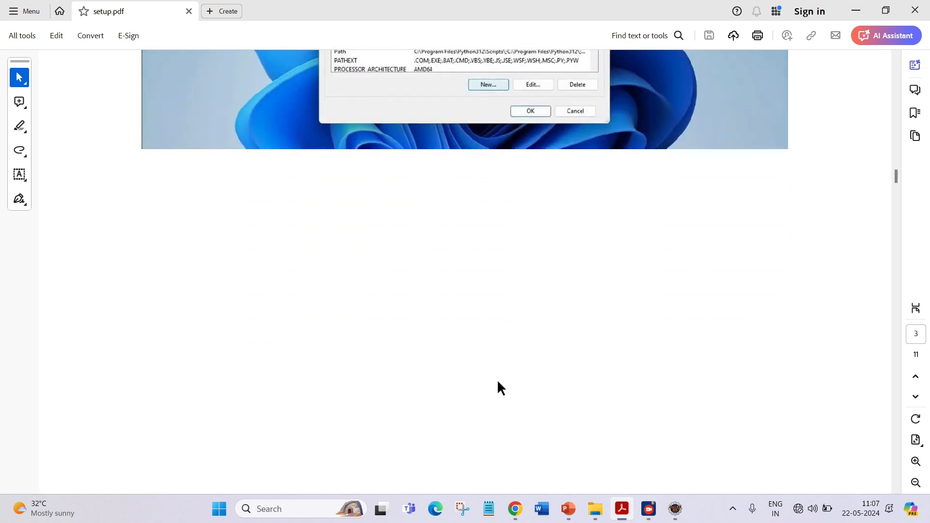
pyautogui.scroll(-1, 496, 381)
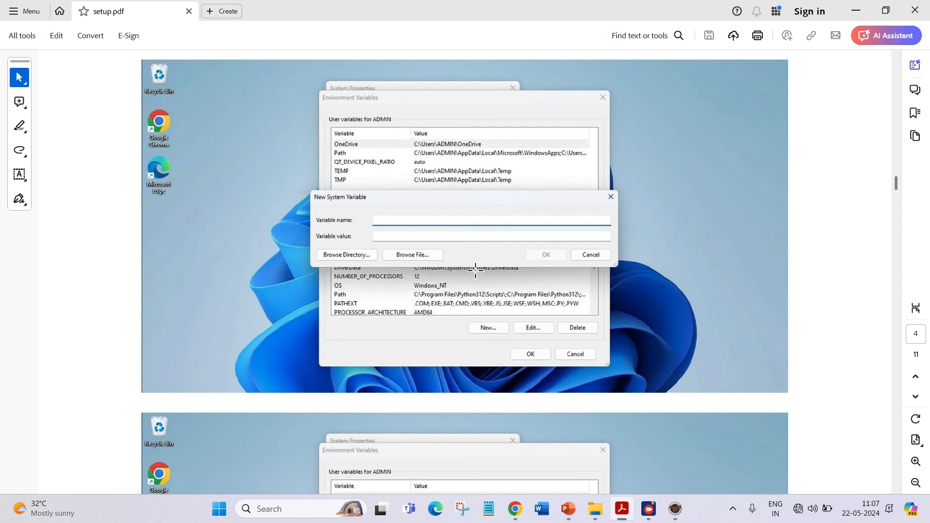
pyautogui.scroll(-5, 475, 270)
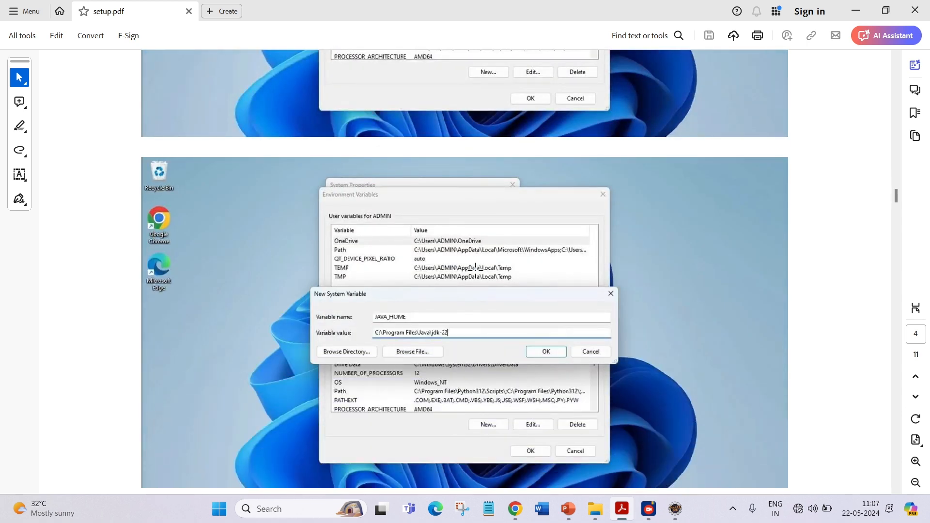
pyautogui.scroll(-1, 475, 268)
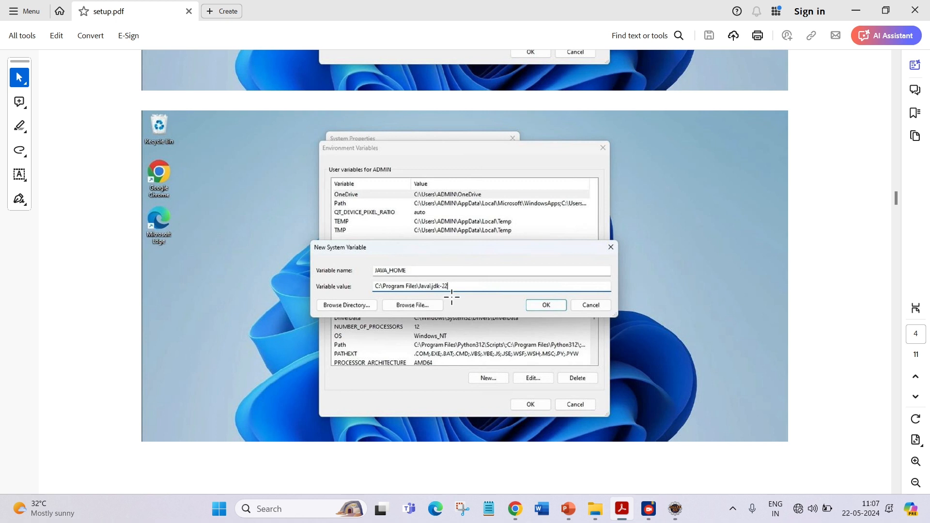
pyautogui.scroll(-1, 451, 297)
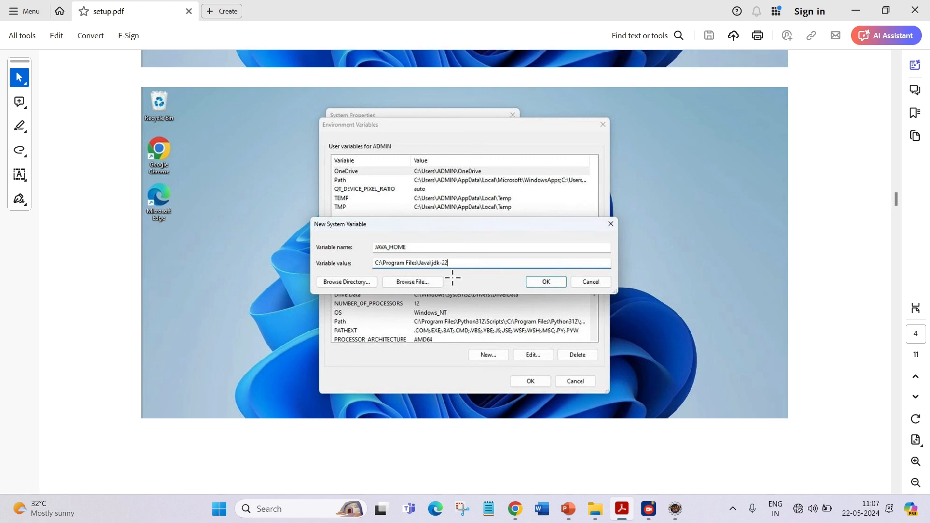
pyautogui.scroll(-1, 452, 277)
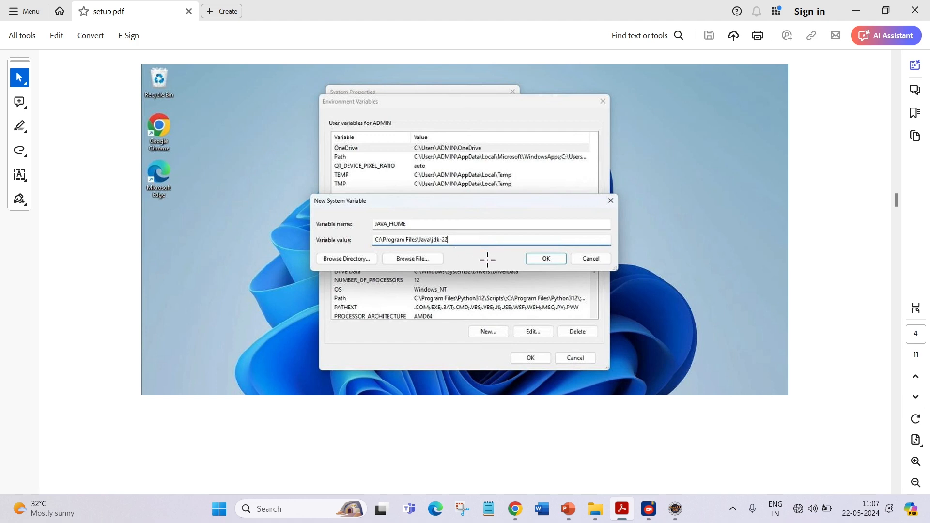
pyautogui.scroll(-14, 545, 272)
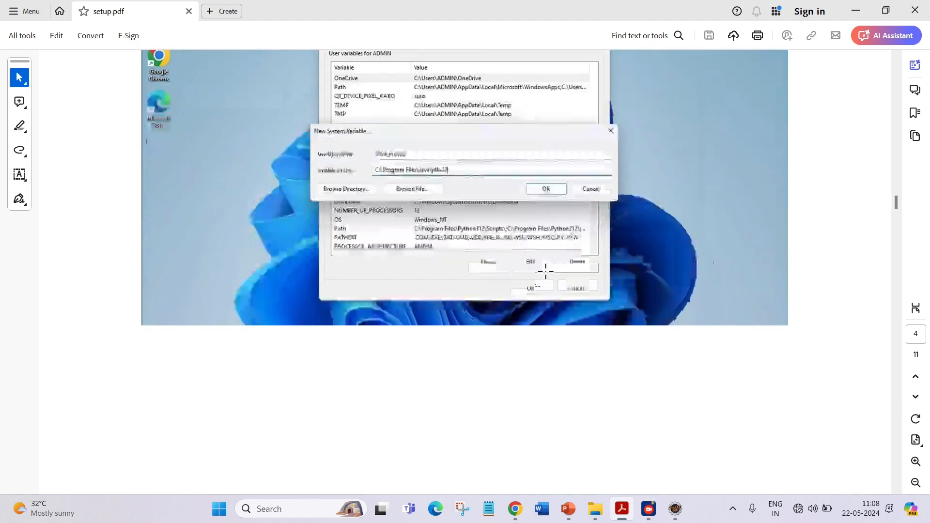
# Scroll through the guide's sections on adding the JDK bin folder to Path and verifying with java --version.
pyautogui.scroll(-5, 546, 271)
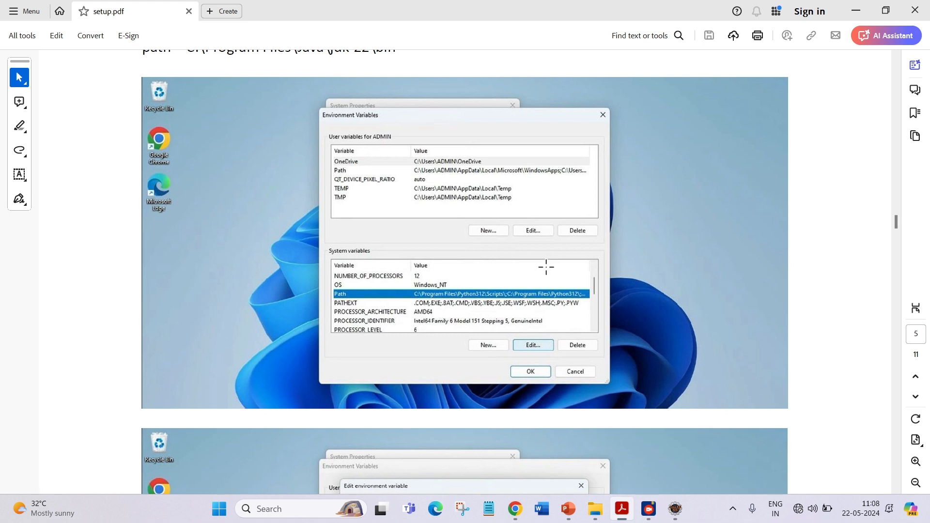
pyautogui.scroll(-4, 545, 267)
pyautogui.scroll(3, 546, 267)
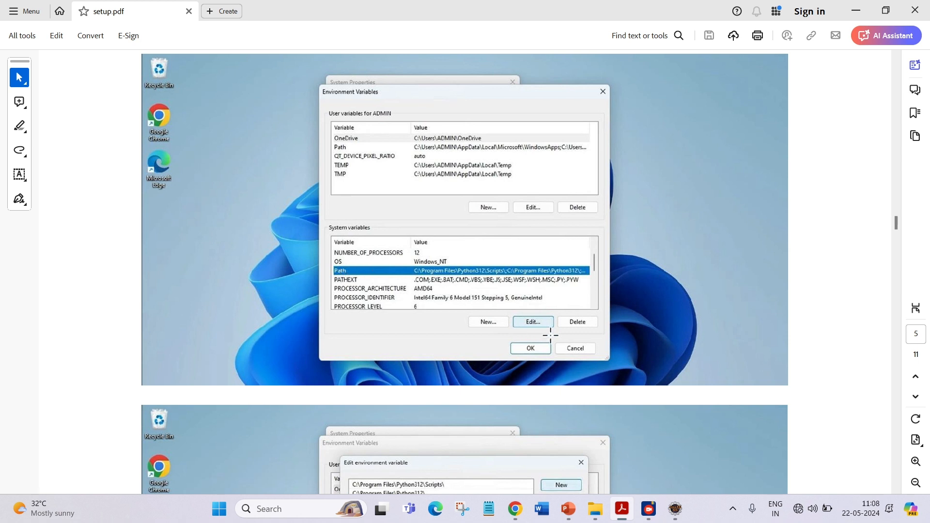
pyautogui.scroll(-5, 530, 328)
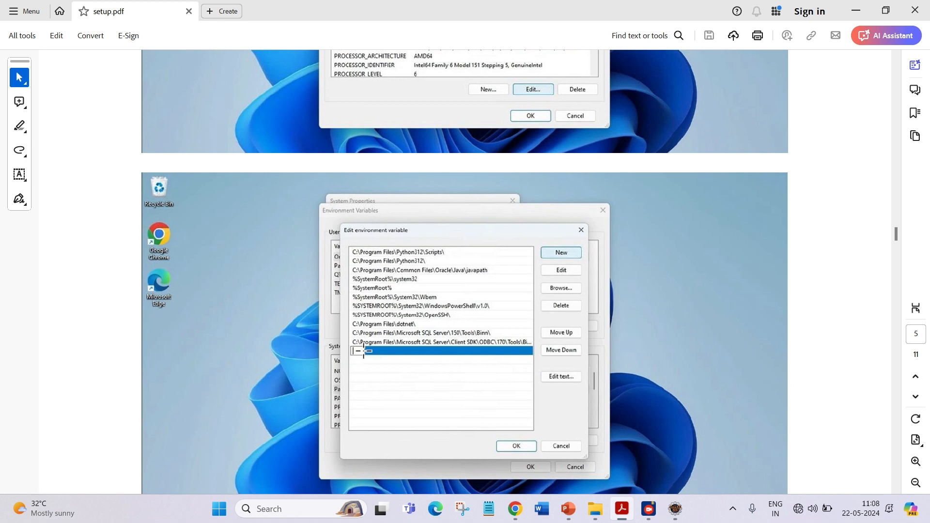
pyautogui.scroll(-3, 360, 358)
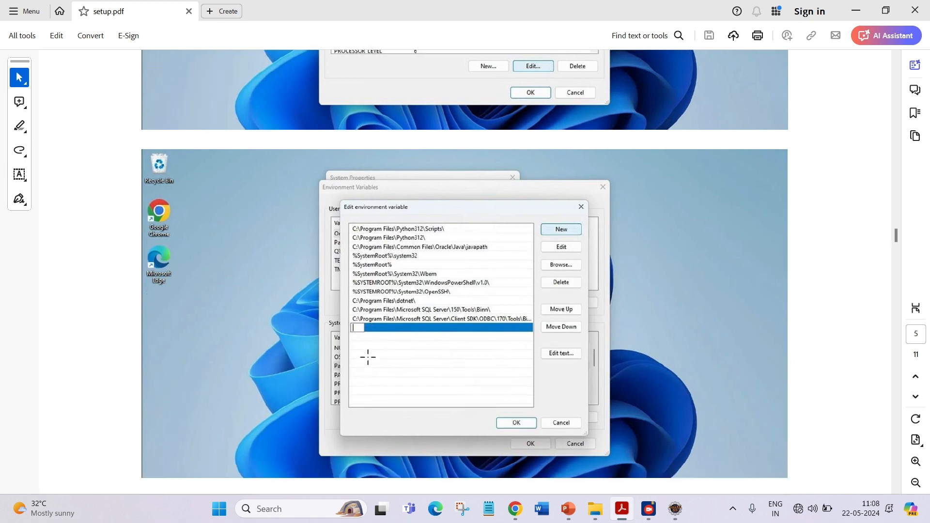
pyautogui.scroll(-5, 367, 357)
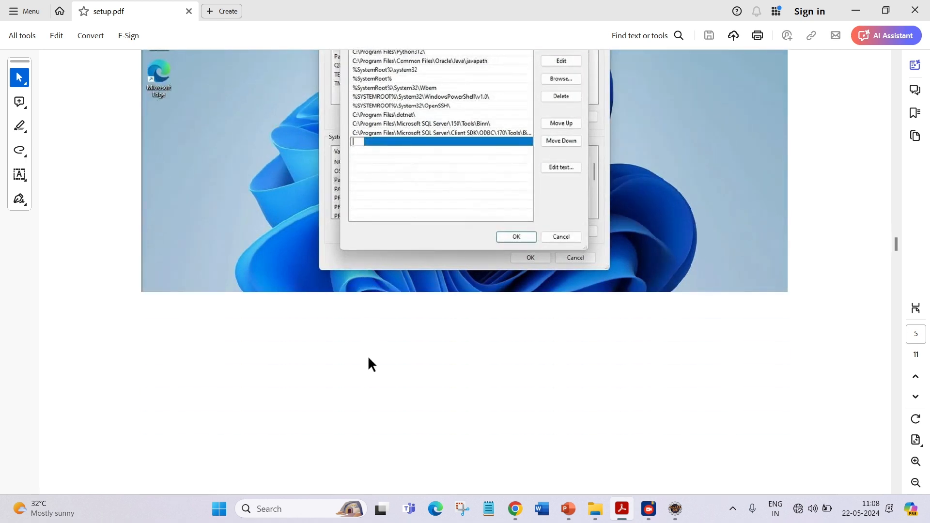
pyautogui.scroll(-6, 370, 364)
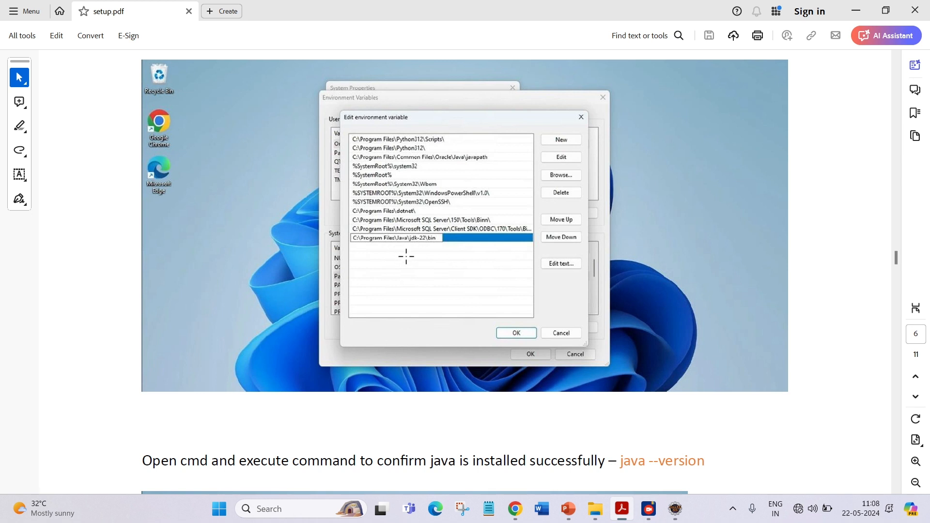
pyautogui.scroll(-1, 465, 271)
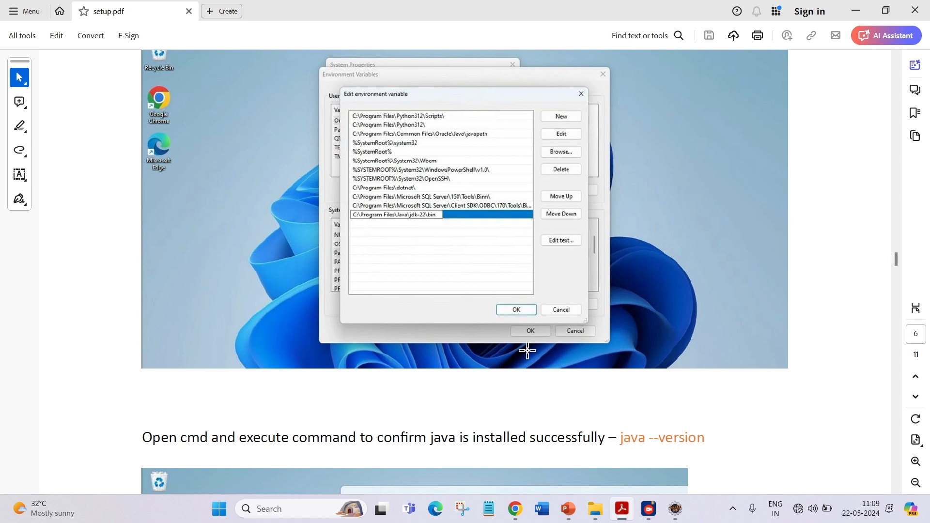
pyautogui.scroll(-5, 527, 349)
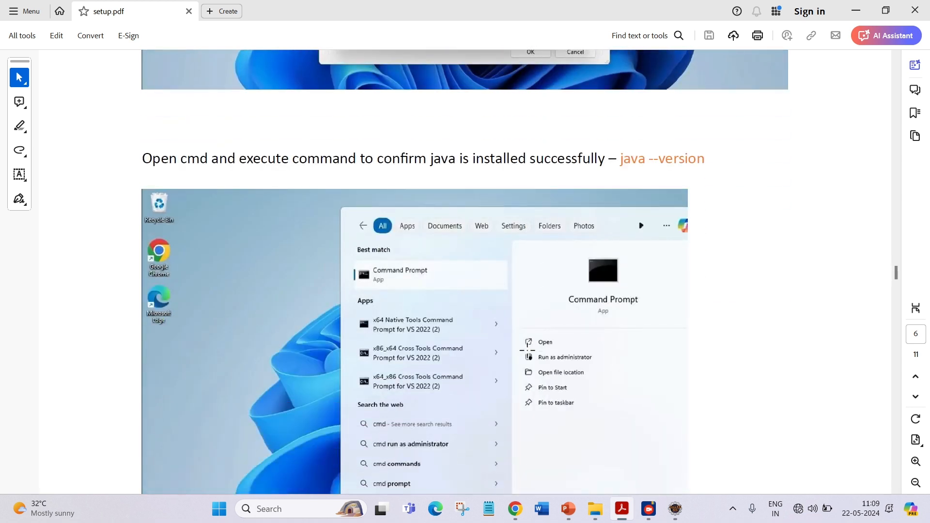
pyautogui.scroll(-1, 527, 350)
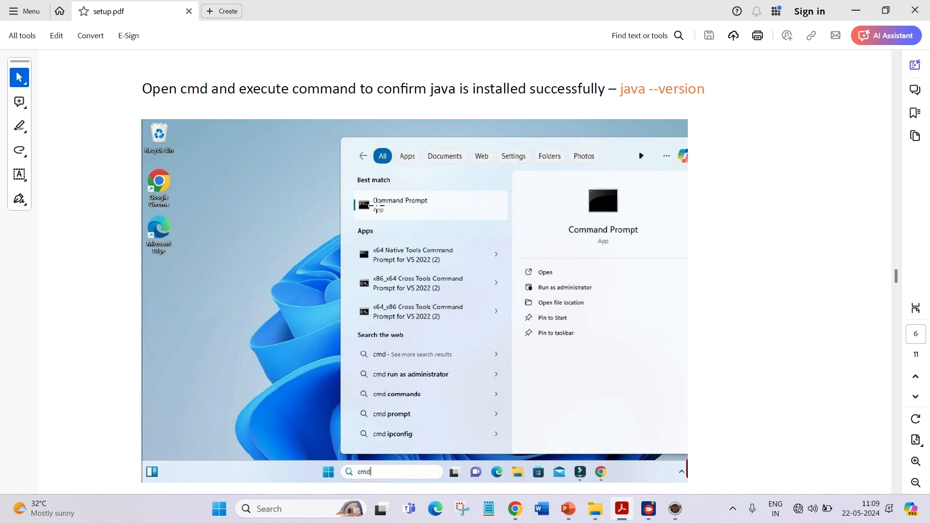
pyautogui.scroll(-7, 423, 207)
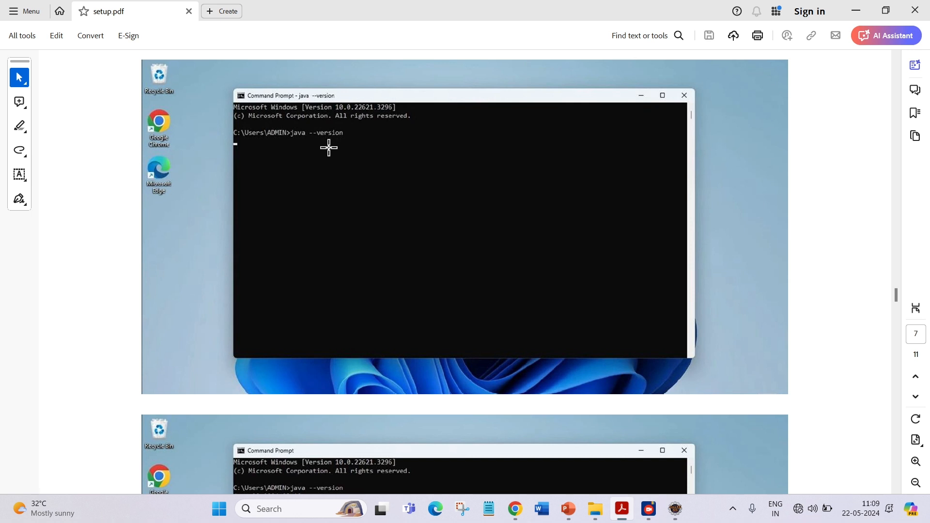
pyautogui.scroll(-1, 342, 179)
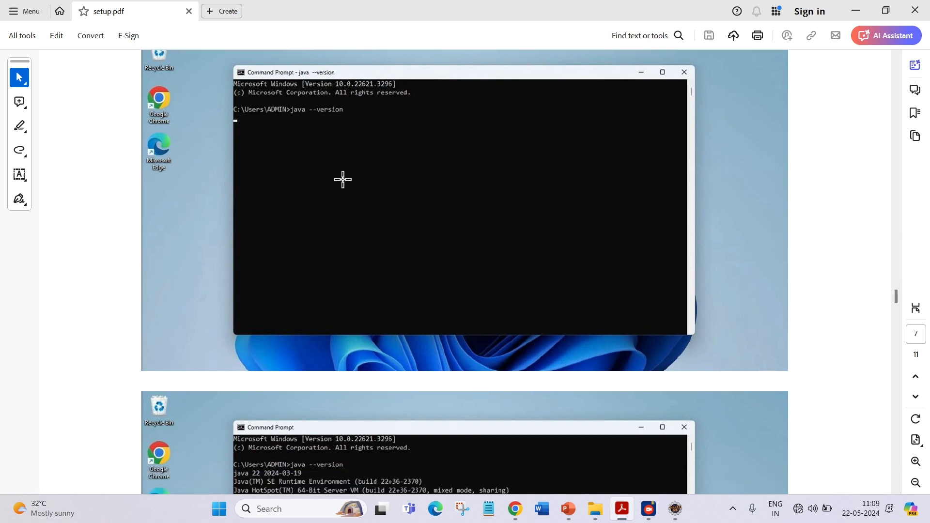
pyautogui.scroll(-10, 342, 179)
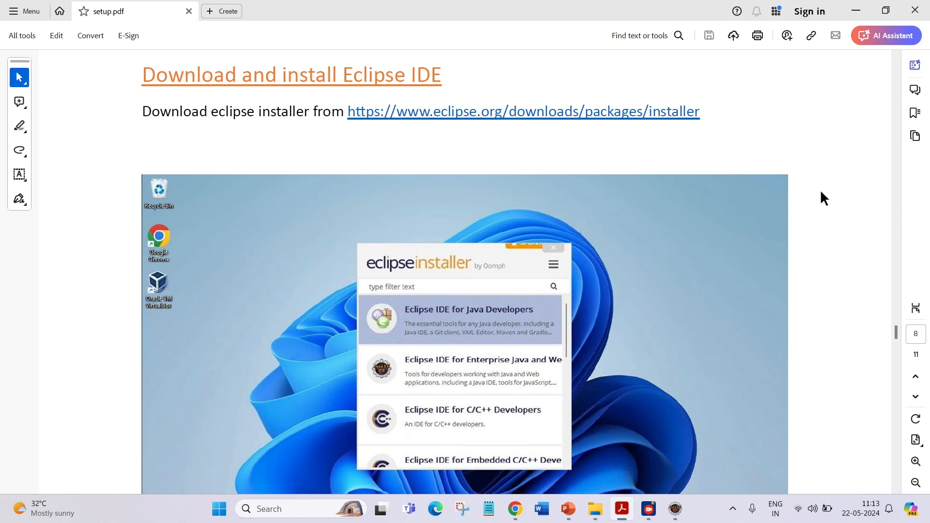
# Open the Eclipse installer link from the guide and save the Windows x86_64 installer to the Downloads folder.
pyautogui.click(584, 122)
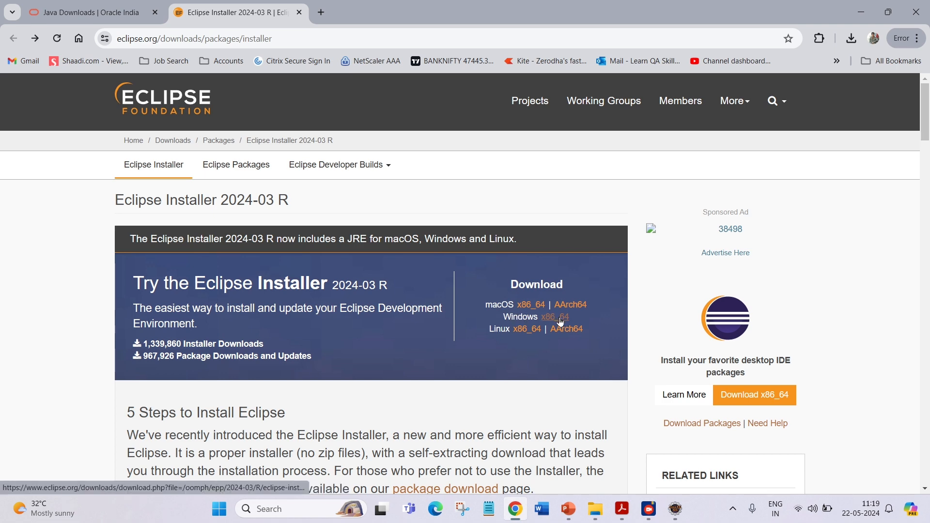
pyautogui.click(561, 320)
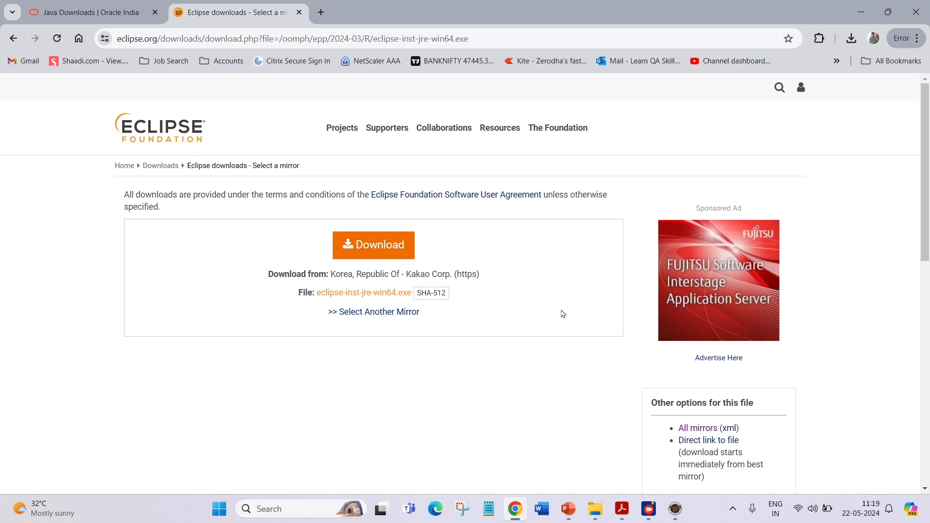
pyautogui.click(404, 245)
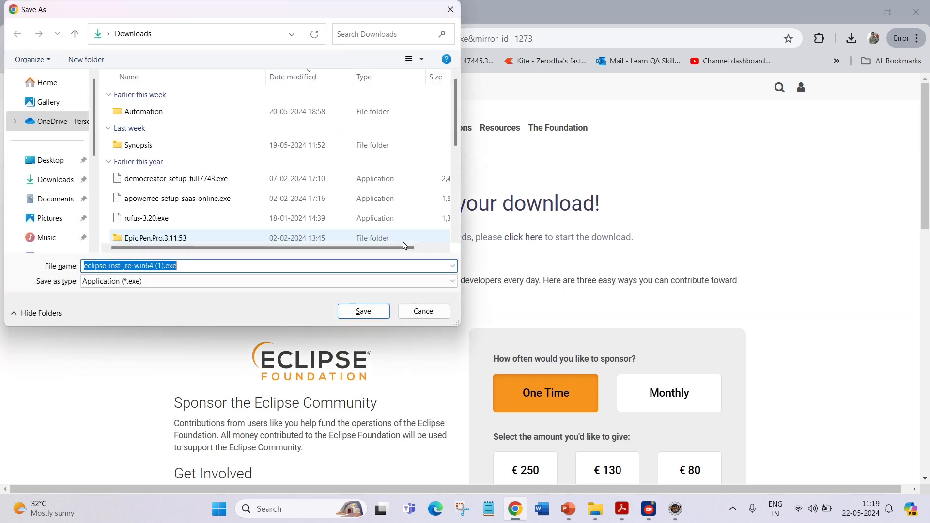
pyautogui.click(364, 310)
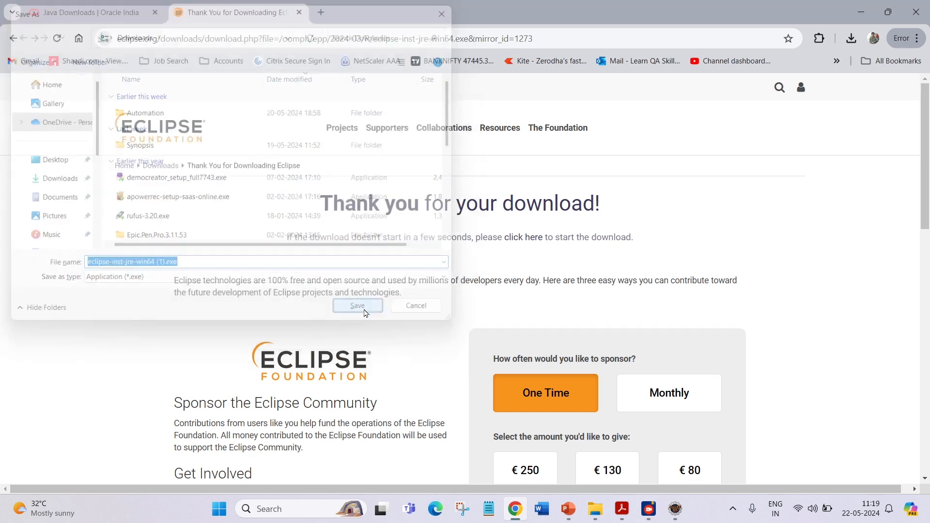
# Check the eclipse-inst-jre-win64 download's progress in the recent download history.
pyautogui.click(851, 38)
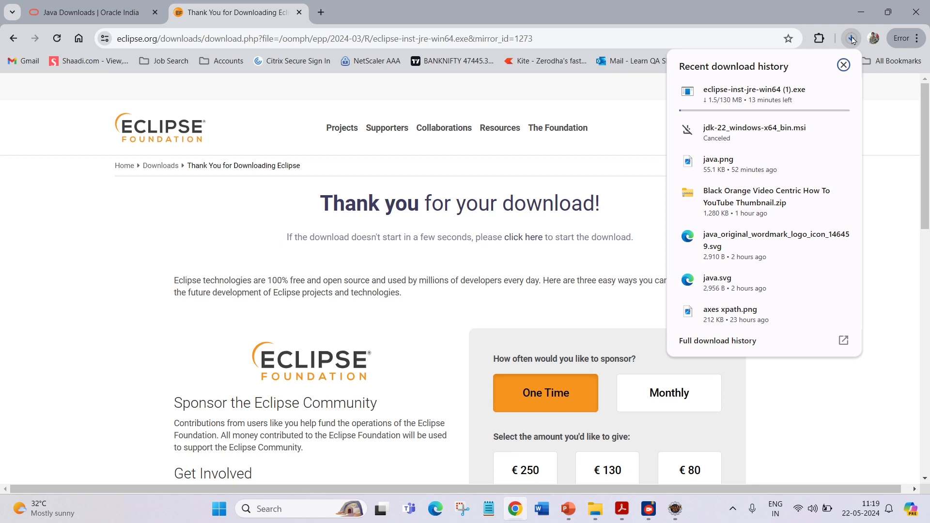
pyautogui.moveTo(790, 101)
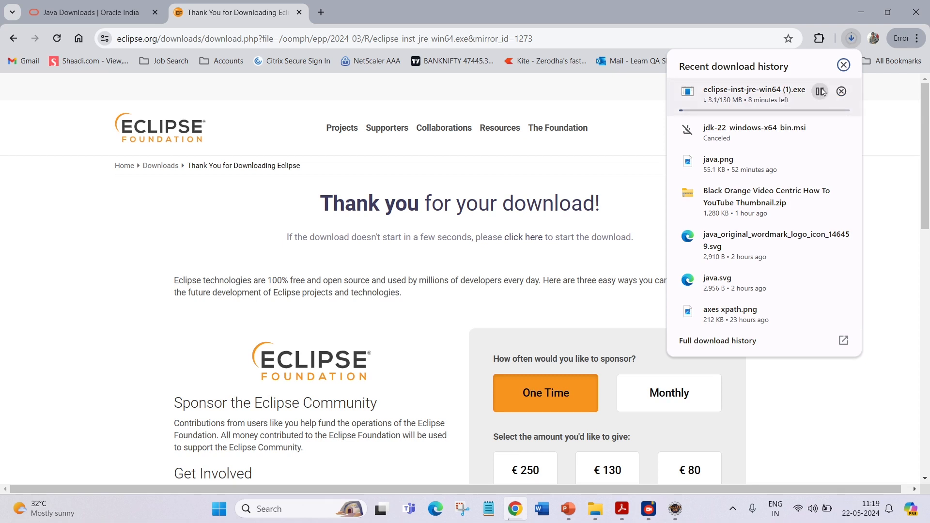
pyautogui.click(843, 65)
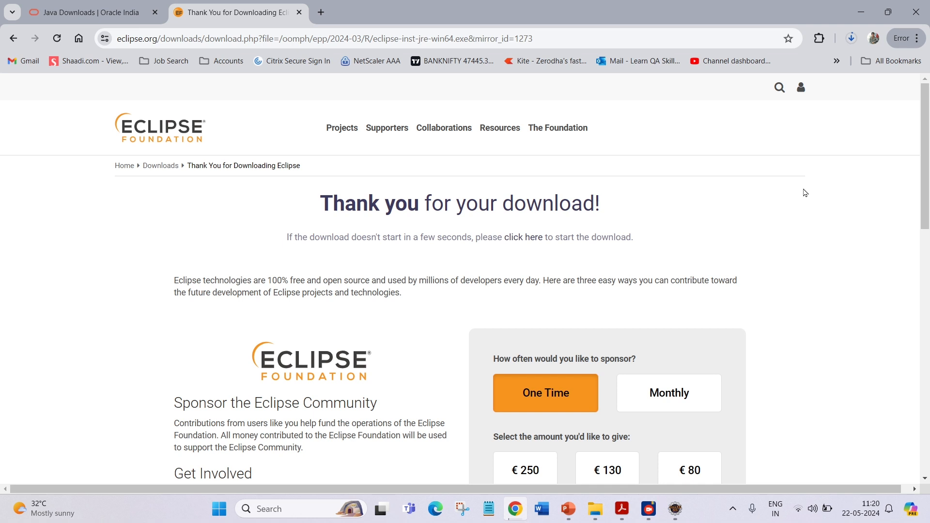
# Switch back to the setup.pdf guide and scroll through the Eclipse installer package selection screenshots.
pyautogui.moveTo(675, 508)
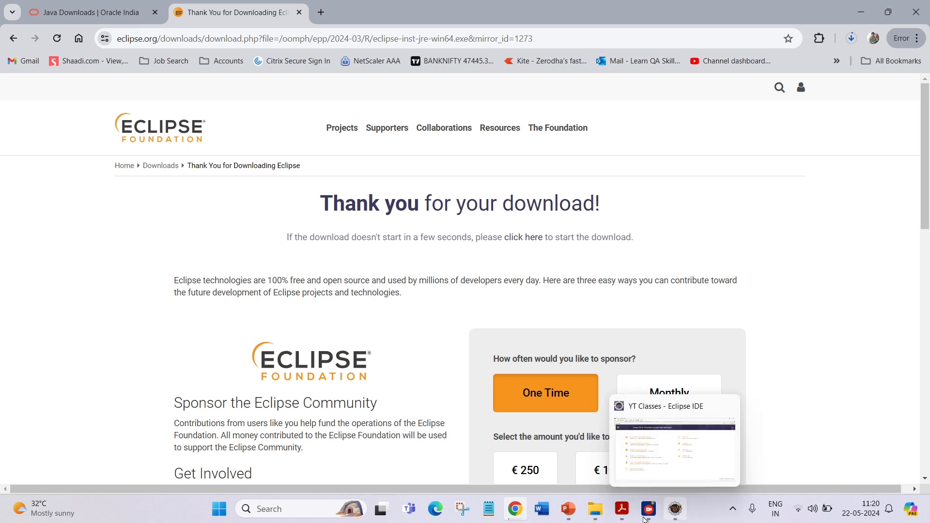
pyautogui.click(645, 428)
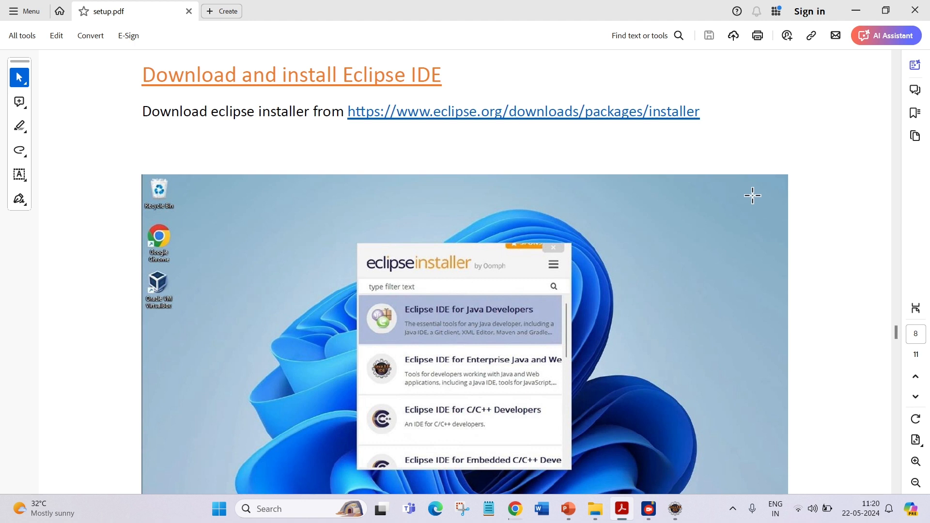
pyautogui.scroll(-1, 752, 196)
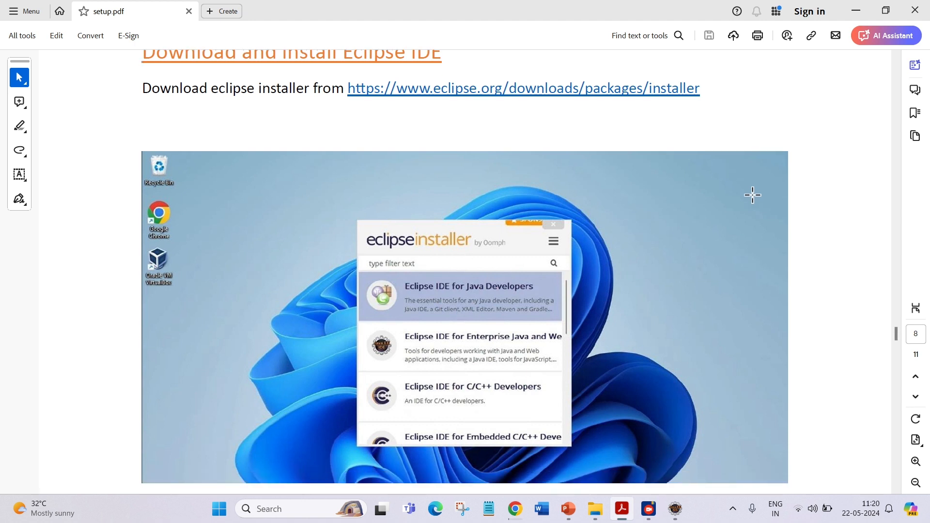
pyautogui.scroll(-3, 752, 195)
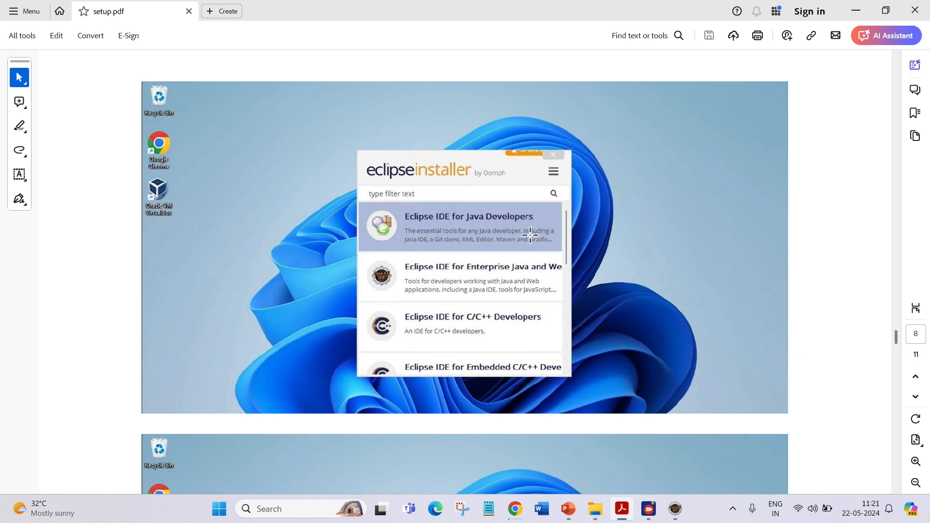
pyautogui.scroll(-5, 530, 235)
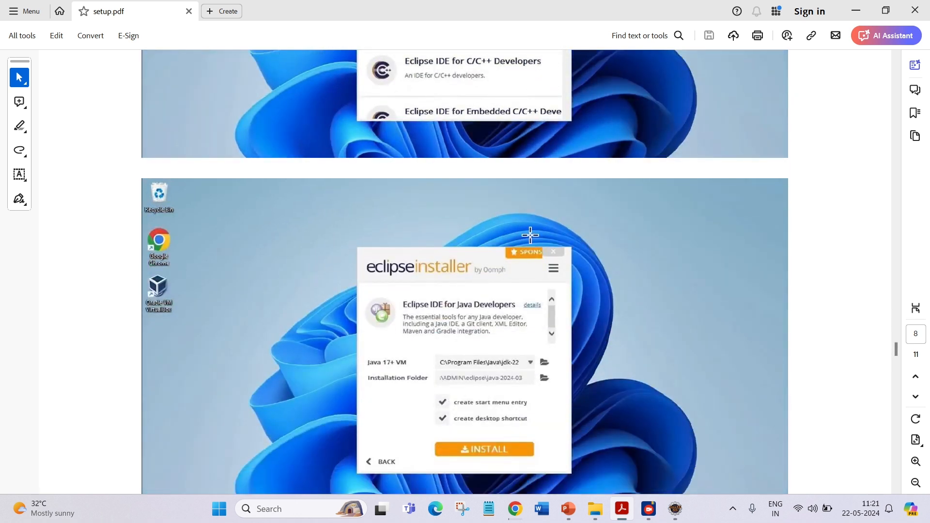
pyautogui.scroll(-2, 530, 235)
pyautogui.scroll(-1, 530, 235)
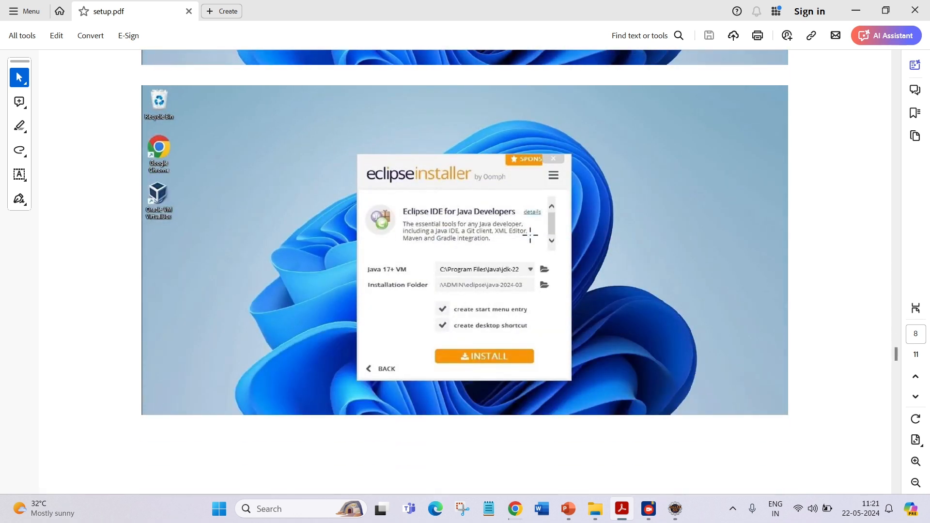
pyautogui.scroll(-1, 484, 281)
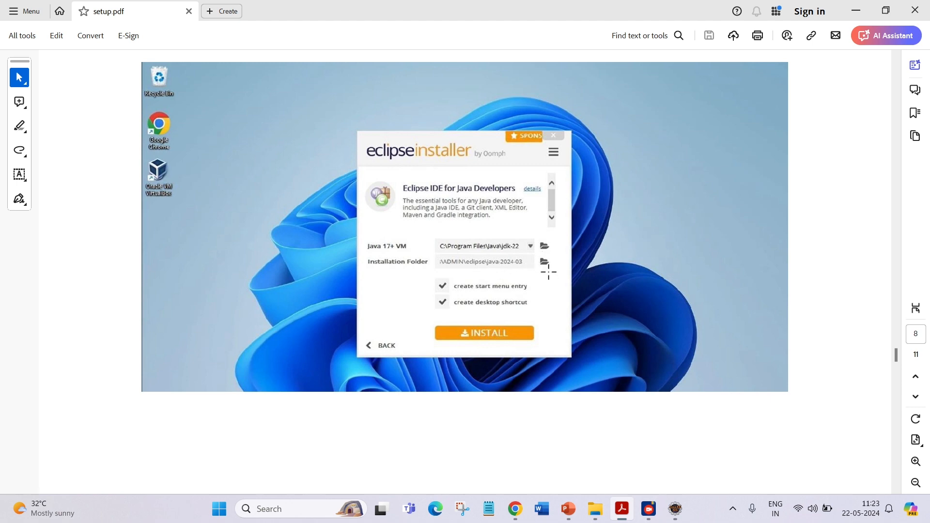
# Scroll through the guide's Eclipse install, launch and workspace selection screenshots.
pyautogui.scroll(-2, 548, 271)
pyautogui.scroll(-5, 548, 270)
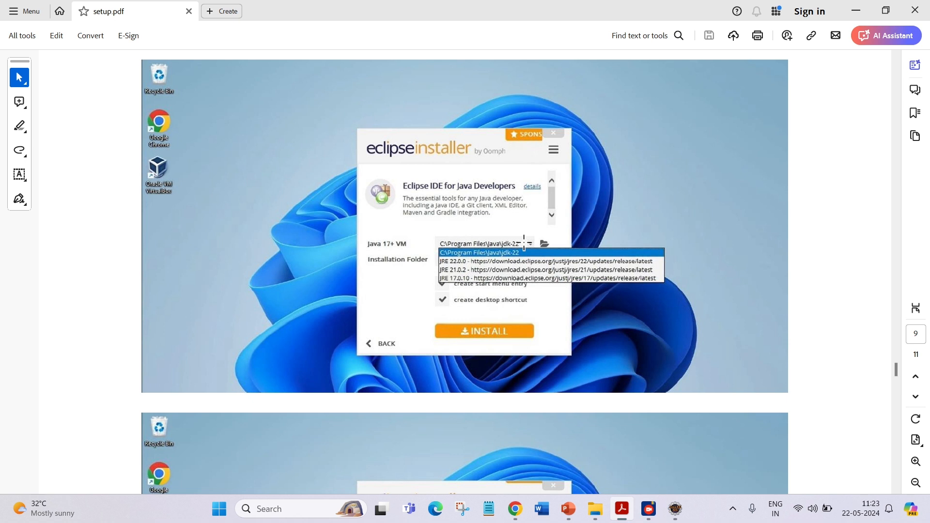
pyautogui.scroll(-1, 523, 240)
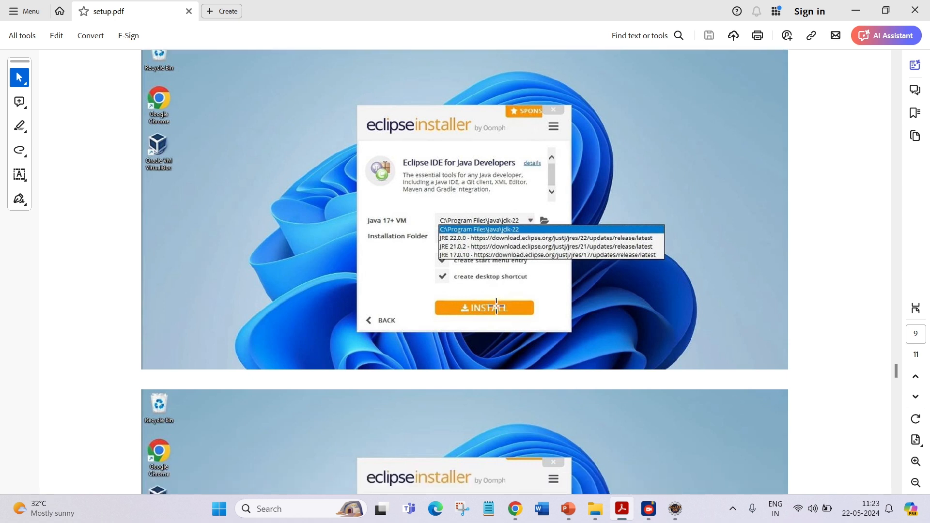
pyautogui.scroll(-5, 495, 305)
pyautogui.scroll(-9, 495, 306)
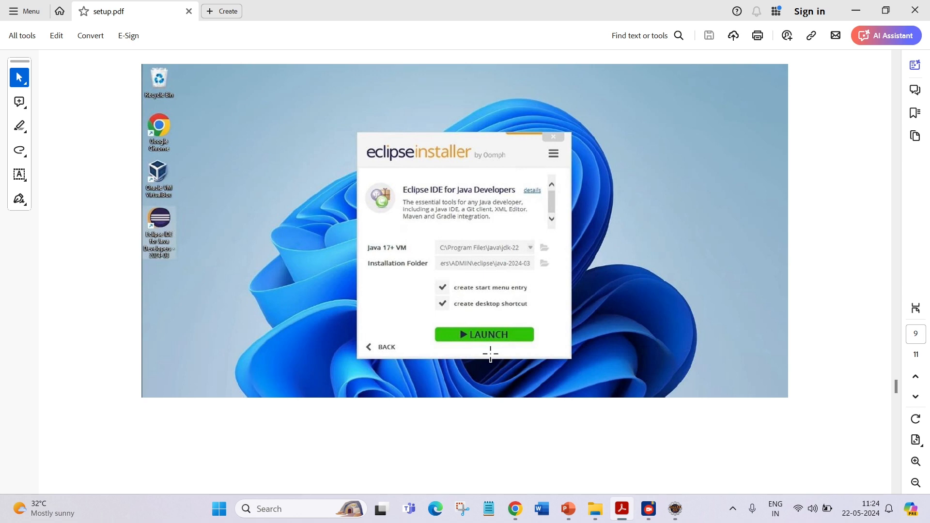
pyautogui.scroll(-13, 490, 354)
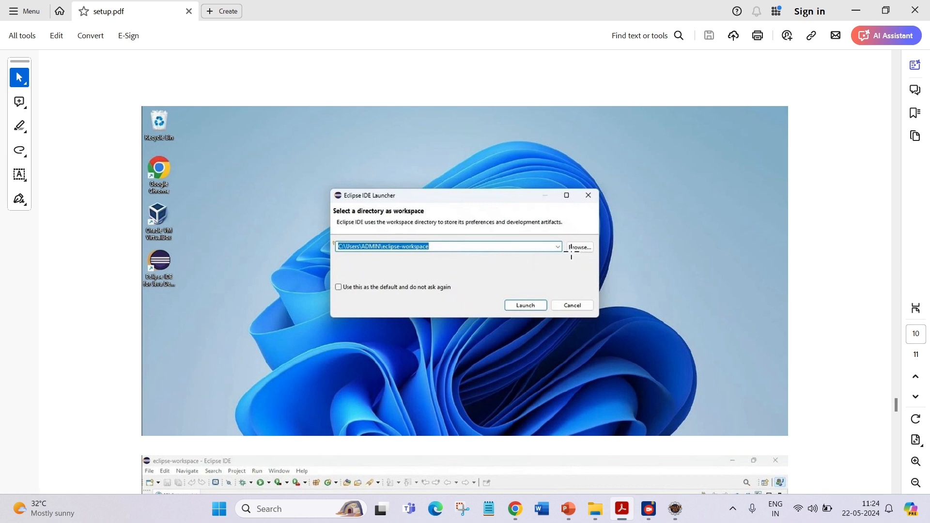
pyautogui.scroll(-1, 571, 252)
pyautogui.scroll(-1, 572, 251)
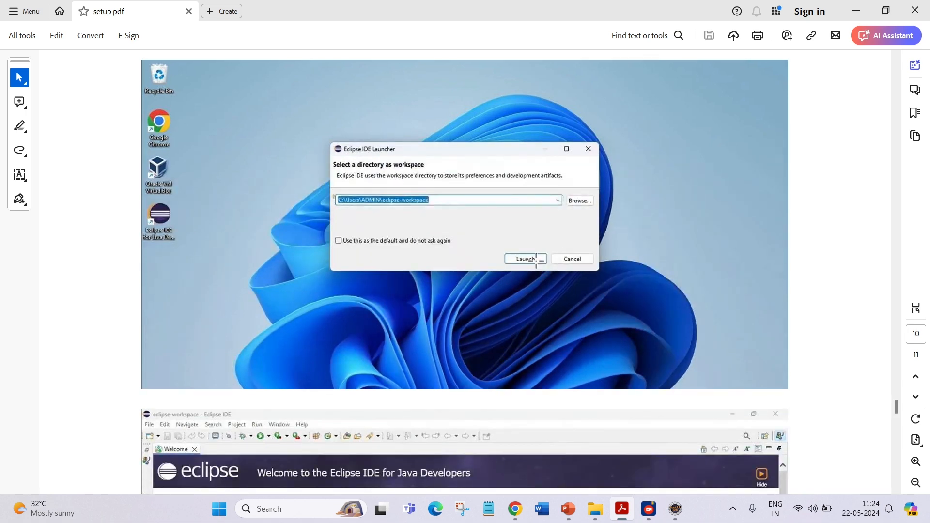
pyautogui.scroll(-12, 535, 260)
pyautogui.scroll(-1, 535, 260)
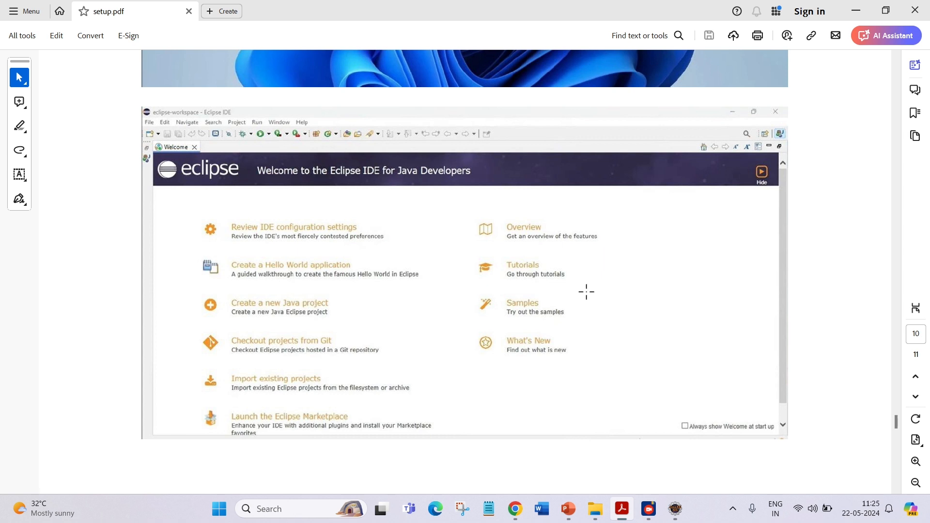
# Switch to the open Eclipse IDE window and close its Welcome tab.
pyautogui.click(677, 510)
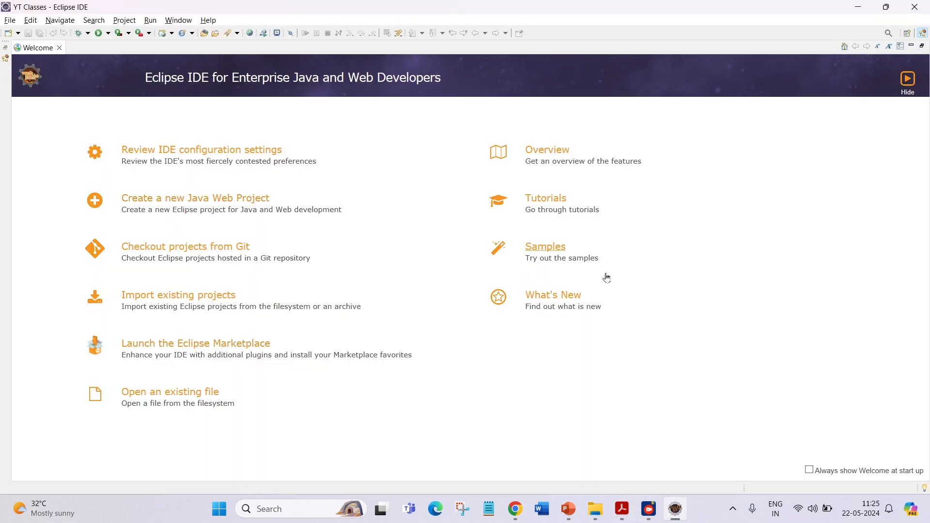
pyautogui.click(59, 48)
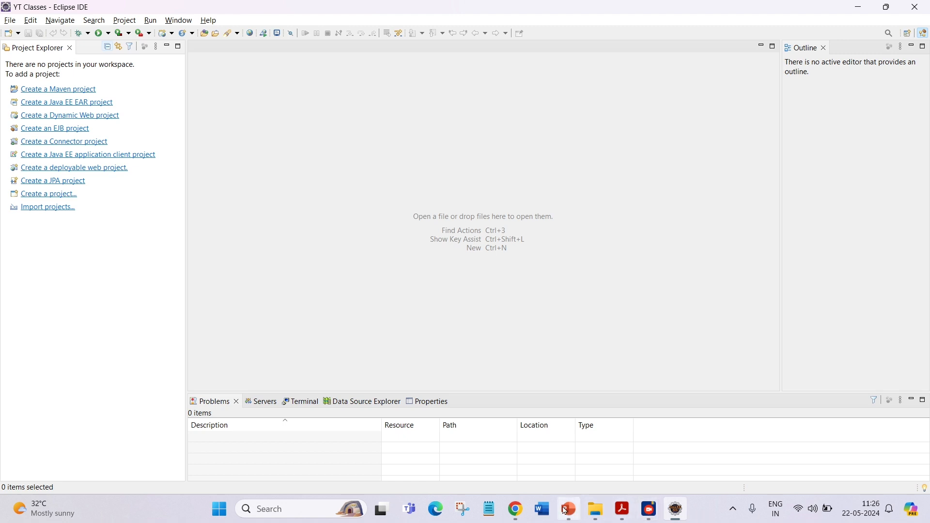
# Switch to the PowerPoint presentation showing the Java Project Hierarchy slide.
pyautogui.moveTo(572, 517)
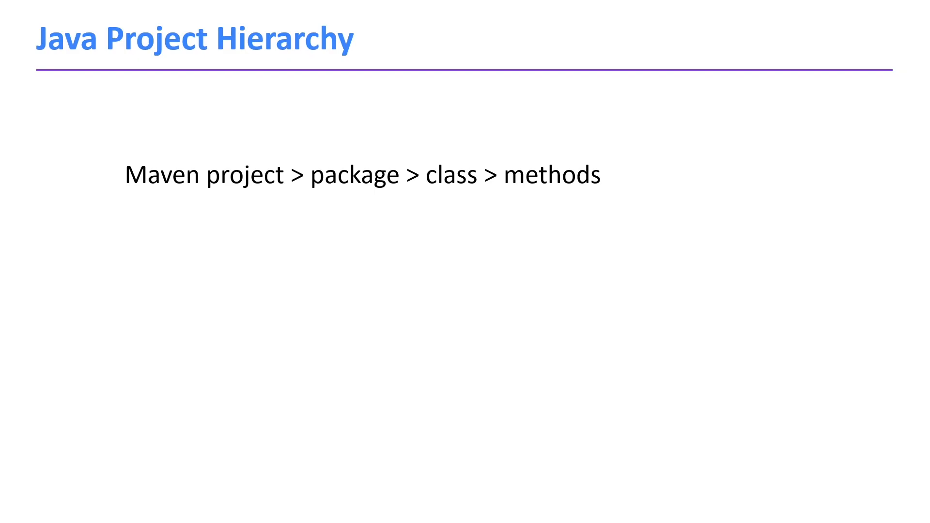
pyautogui.click(562, 508)
# Switch to Eclipse and start a new Maven project as a simple project, skipping archetype selection.
pyautogui.hotkey('alt', 'Tab')
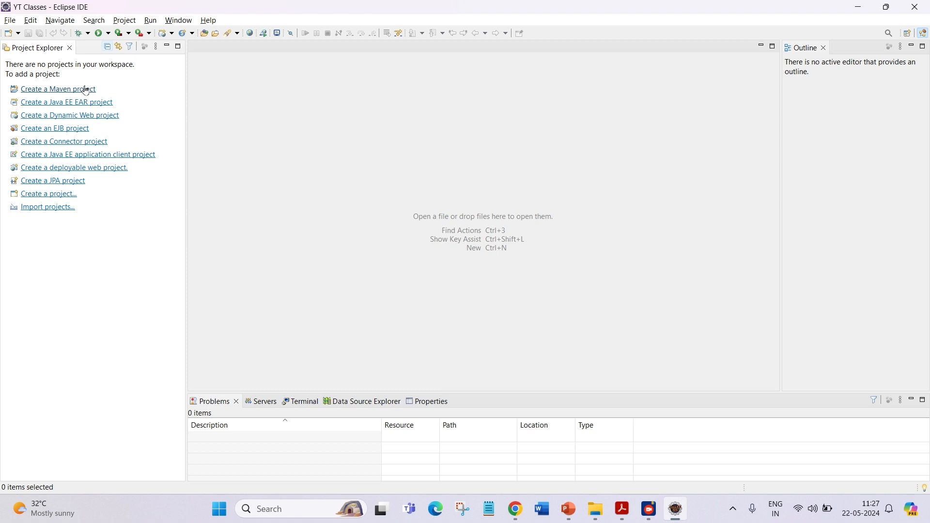
pyautogui.click(11, 21)
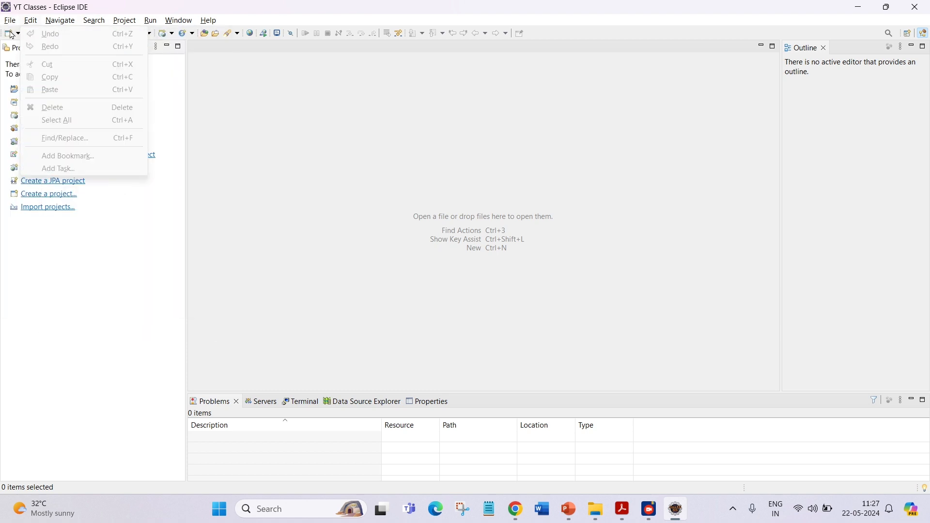
pyautogui.moveTo(22, 42)
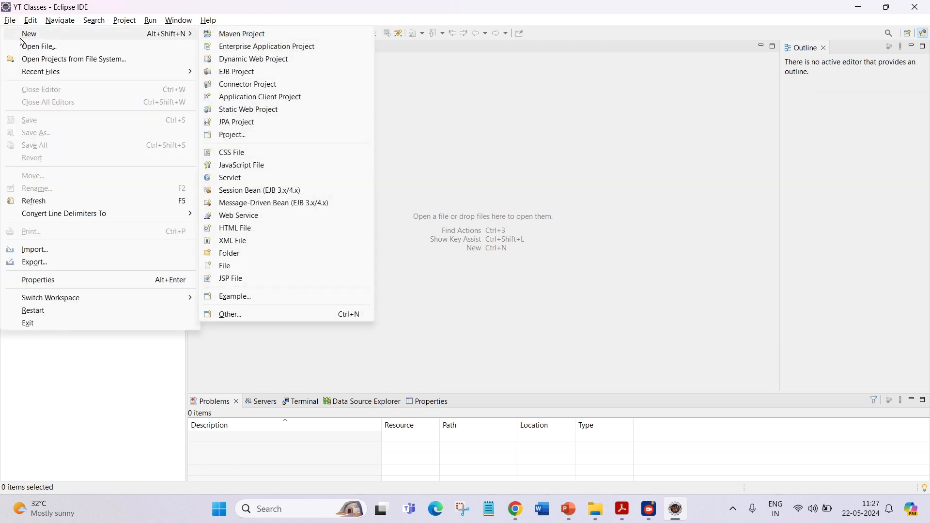
pyautogui.click(255, 35)
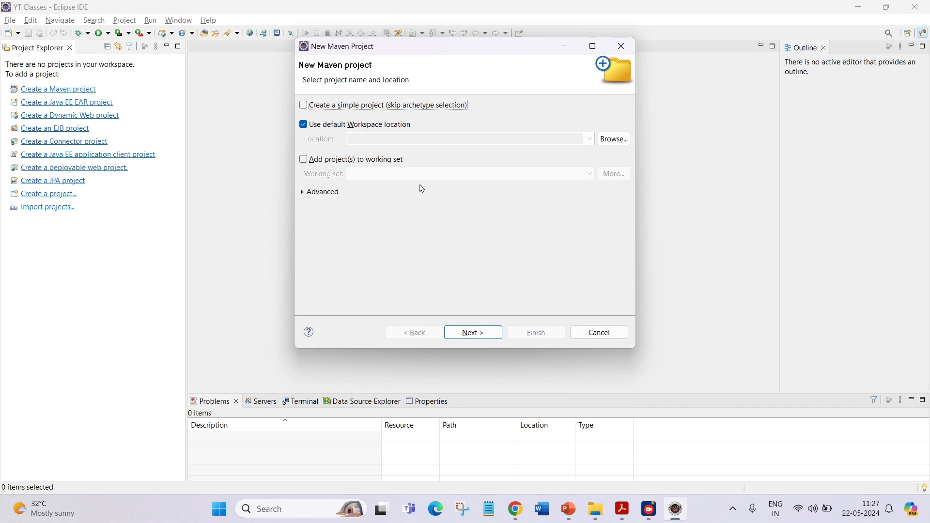
pyautogui.click(304, 105)
pyautogui.click(475, 335)
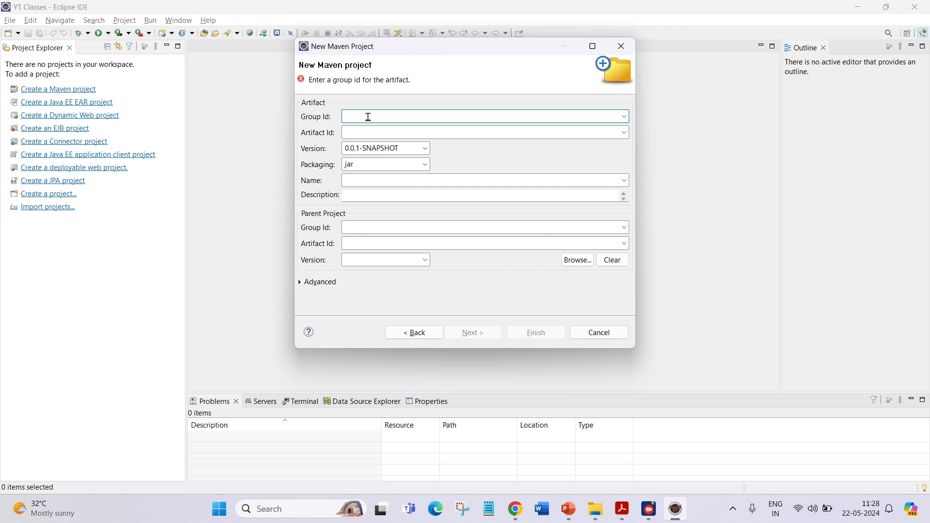
# Set the Group Id, Artifact Id and Name all to javatest and finish creating the Maven project.
pyautogui.write('javatest')
pyautogui.click(404, 129)
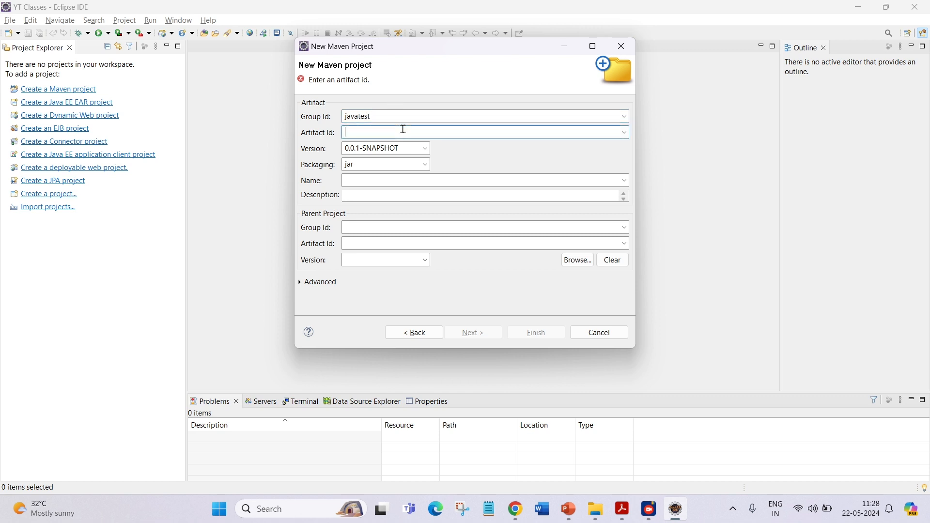
pyautogui.write('javatest')
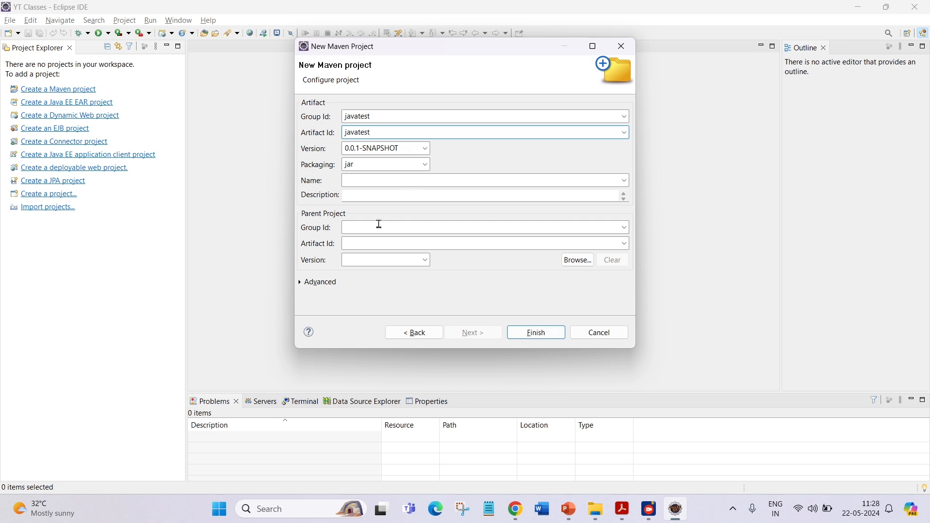
pyautogui.click(387, 186)
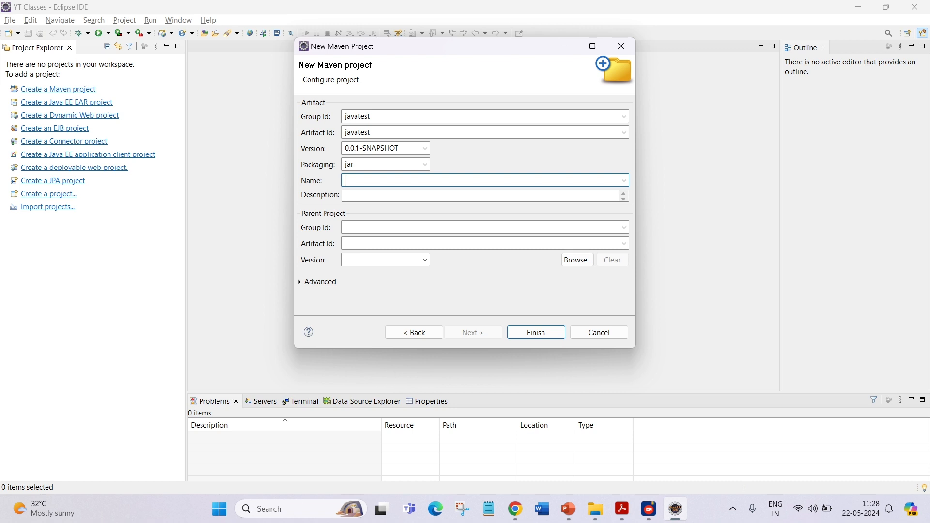
pyautogui.write('javatest')
pyautogui.click(535, 331)
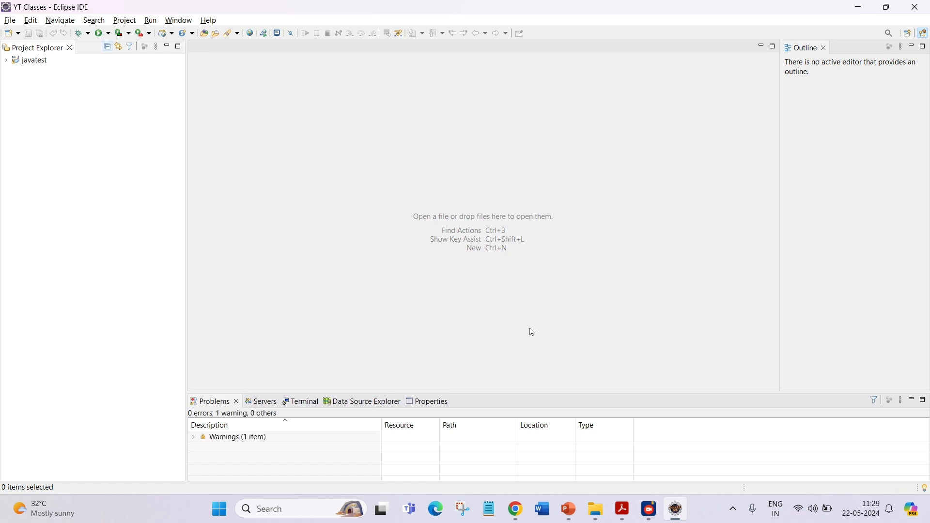
# Open the javatest project's pom.xml, paste an XML declaration and DOCTYPE header over its first line, and save.
pyautogui.click(5, 61)
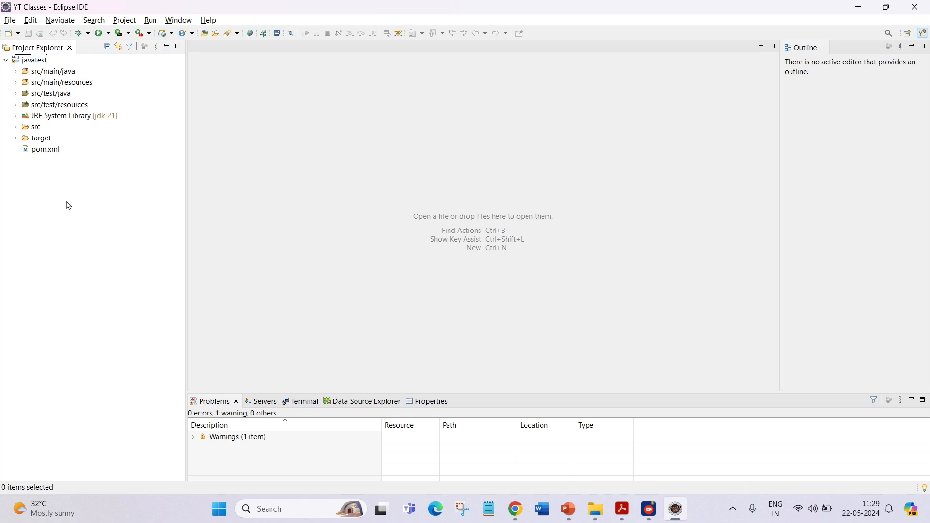
pyautogui.doubleClick(40, 152)
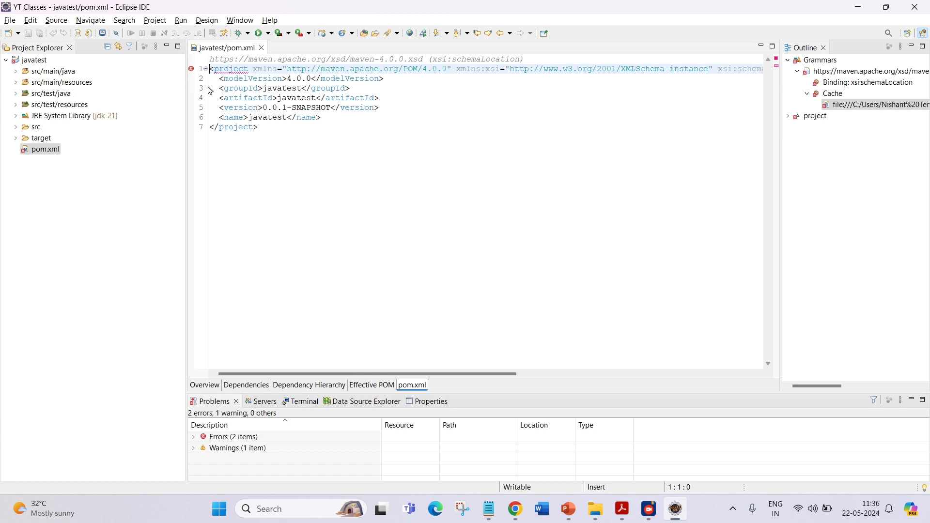
pyautogui.click(203, 68)
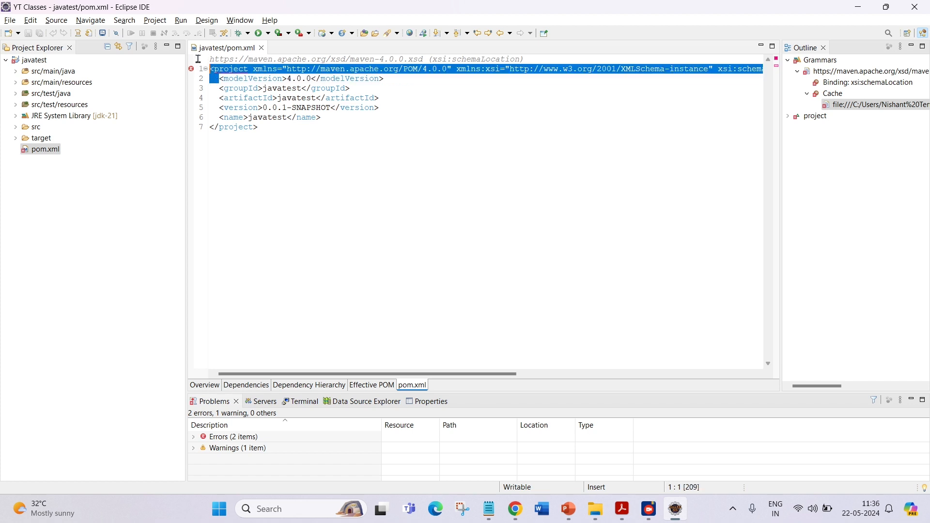
pyautogui.write('<?xml version="1.0" encoding="UTF-8"?> <!DOCTYPE xml>  <project xmlns="http://maven.apache.org/POM/4.0.0" \txmlns:xsi="https://www.w3.org/2001/XMLSchema-instance" \txsi:schemaLocation="http://maven.apache.org/POM/4.0.0 https://maven.apache.org/xsd/maven-4.0.0.xsd">')
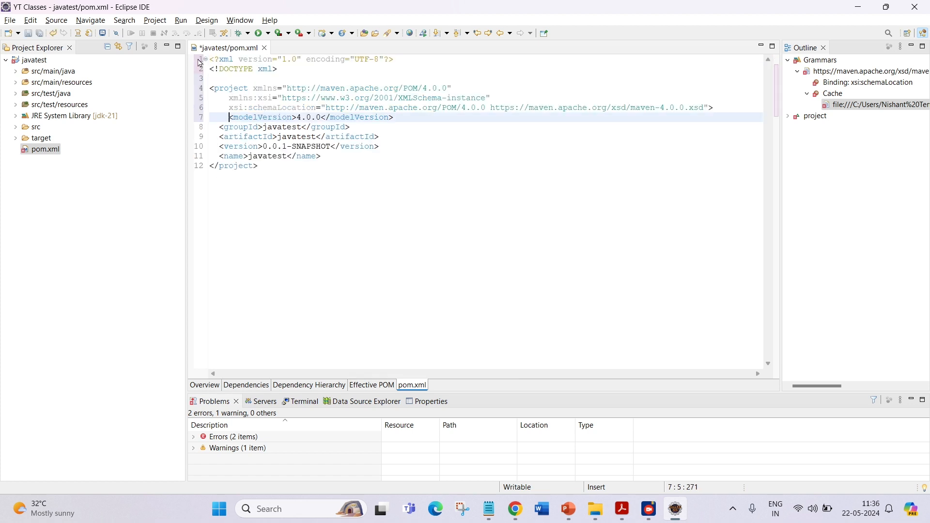
pyautogui.hotkey('ctrl', 's')
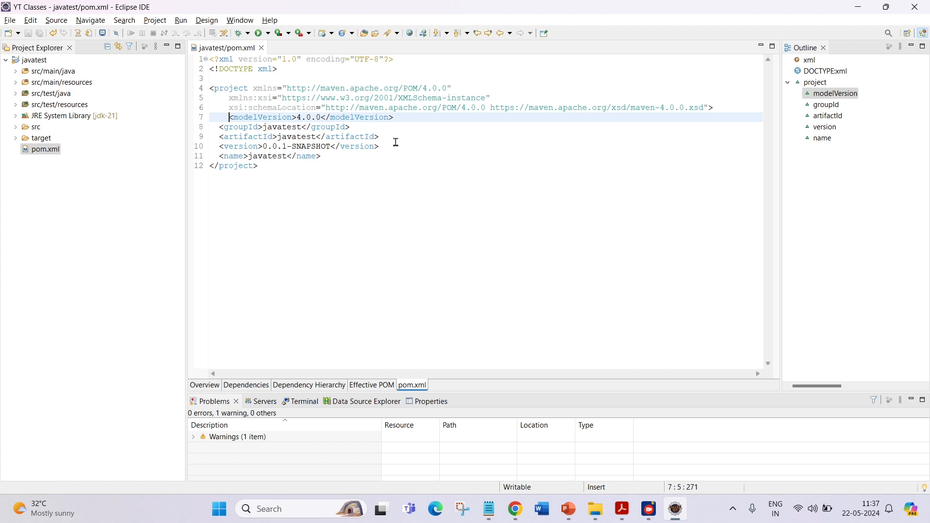
# Switch to the browser, search Google for maven repository, and open the mvnrepository.com site.
pyautogui.click(401, 155)
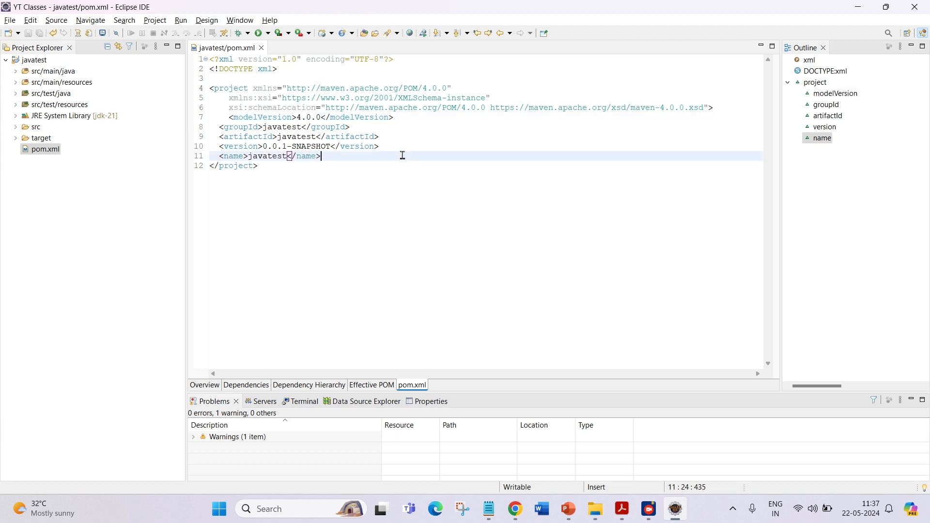
pyautogui.click(516, 510)
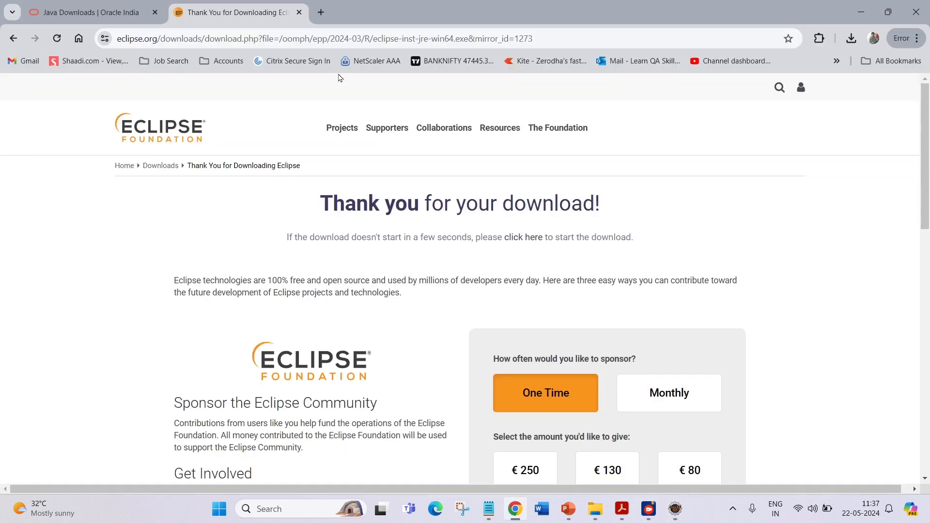
pyautogui.click(320, 12)
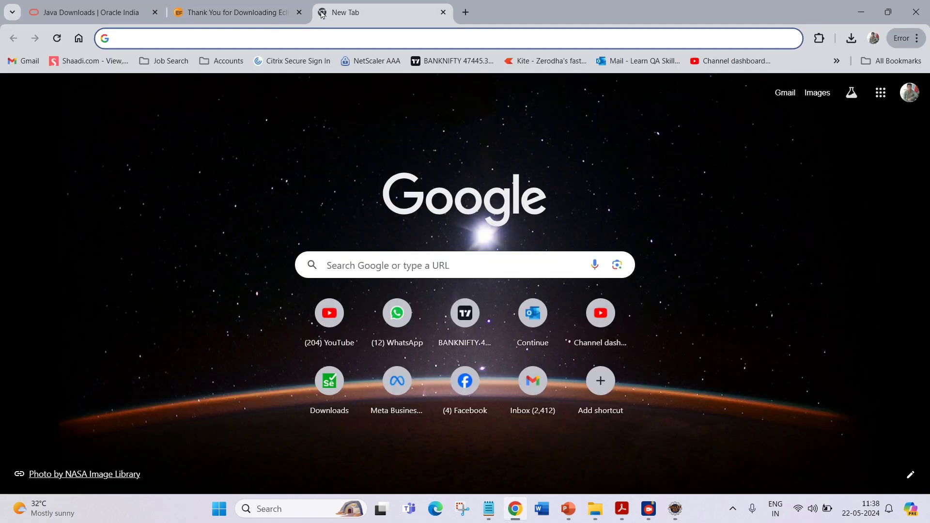
pyautogui.write('mave')
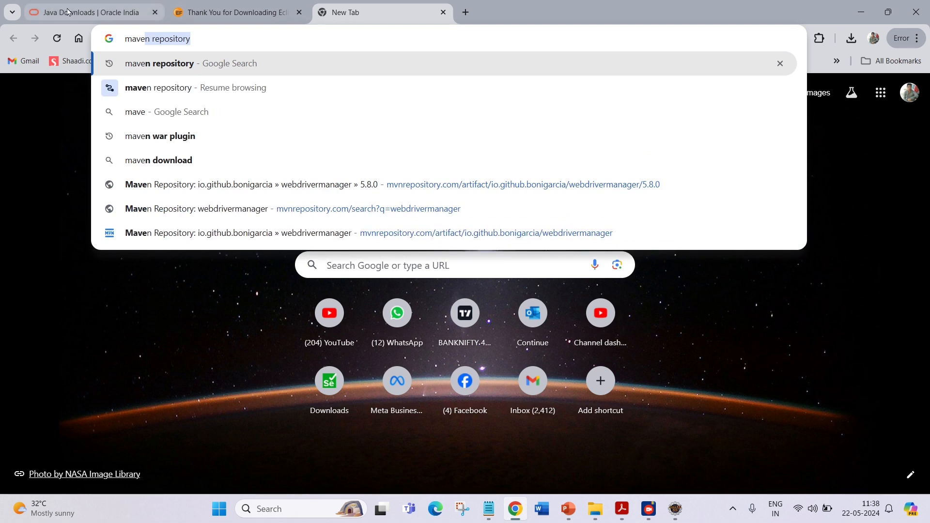
pyautogui.click(173, 58)
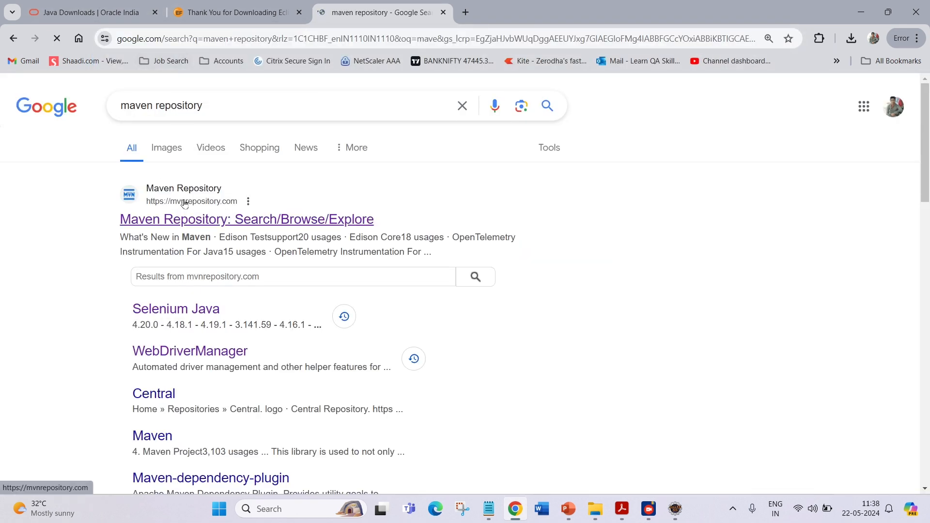
pyautogui.click(243, 224)
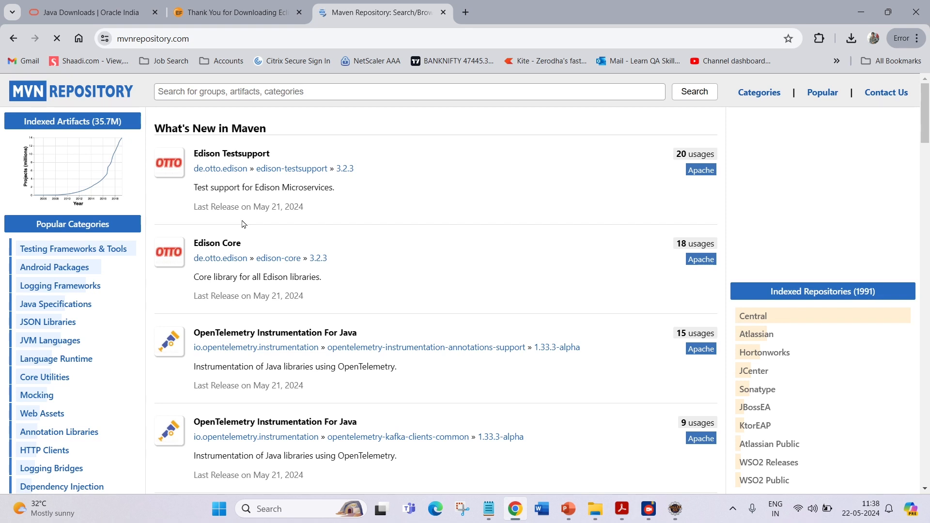
# Search MVN Repository for selenium java and open the Selenium Java artifact page.
pyautogui.click(341, 92)
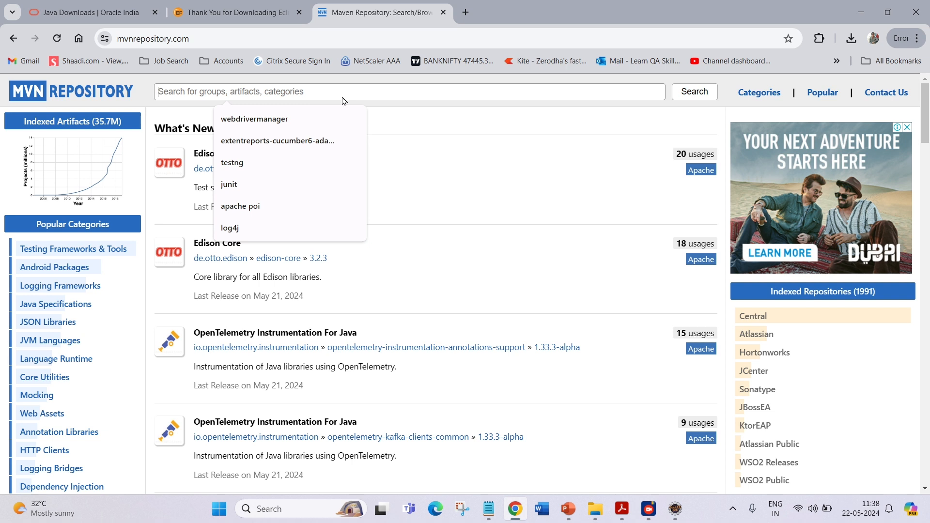
pyautogui.write('selenium java')
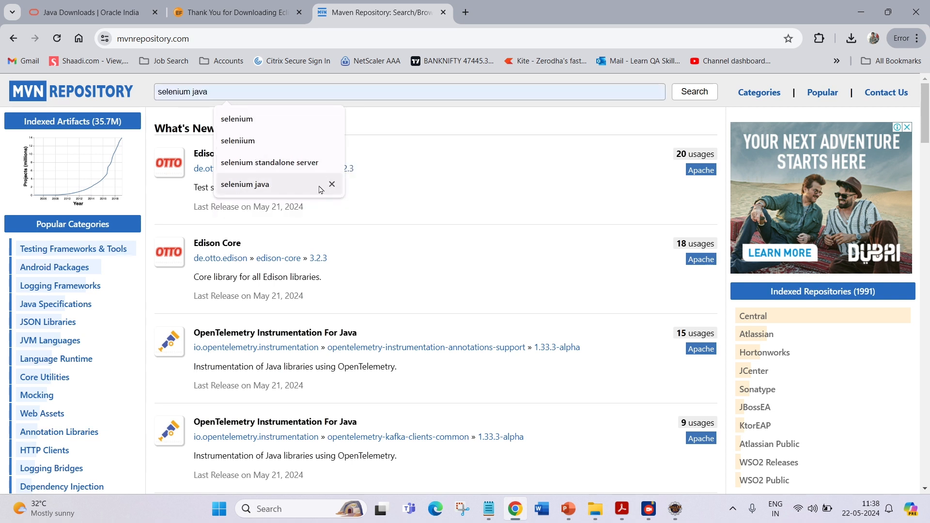
pyautogui.click(325, 184)
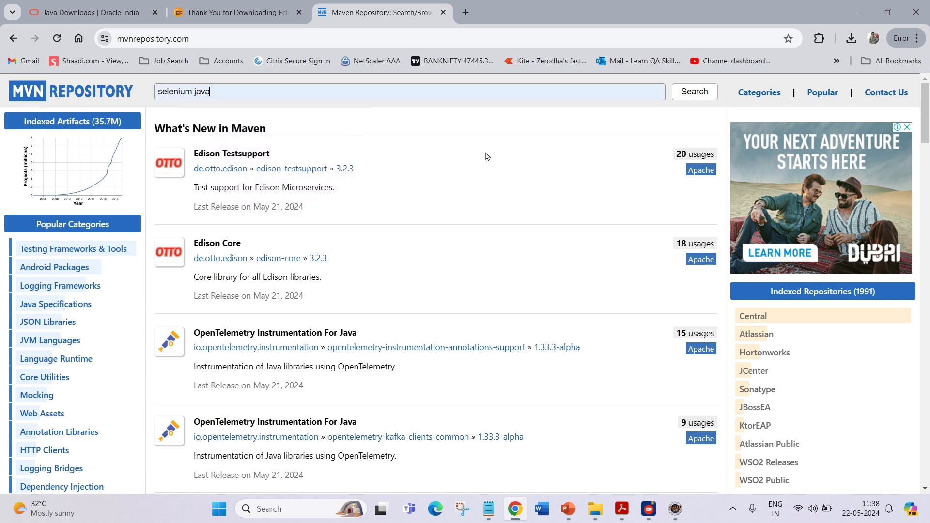
pyautogui.click(704, 92)
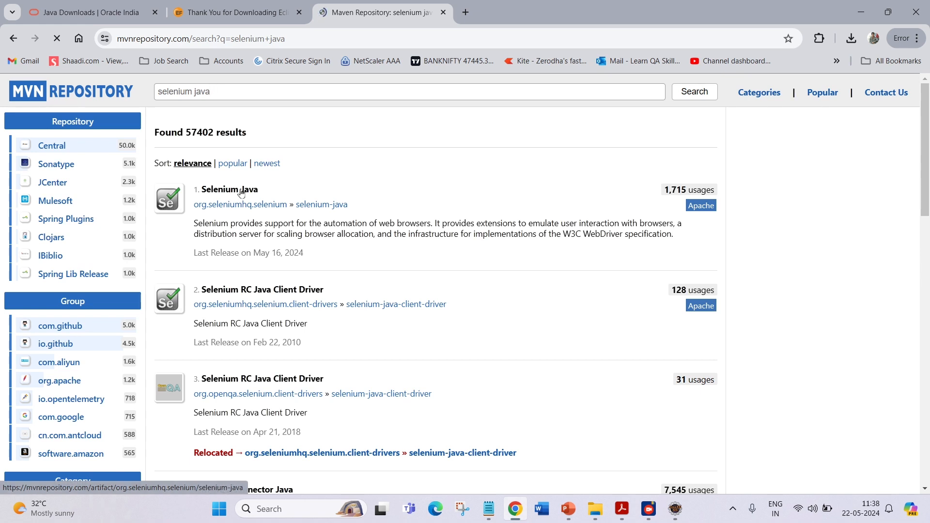
pyautogui.click(241, 192)
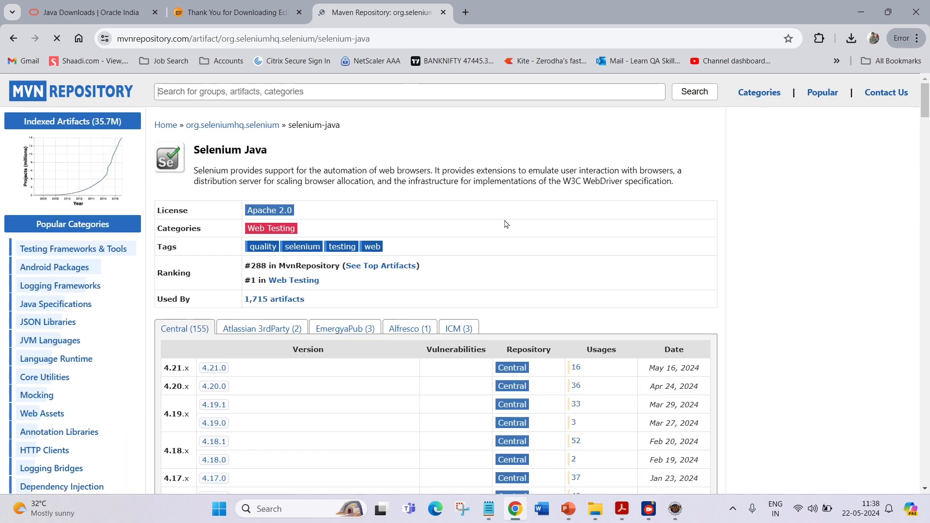
# Open Selenium Java version 4.21.0 and select its Maven dependency snippet.
pyautogui.scroll(-4, 505, 224)
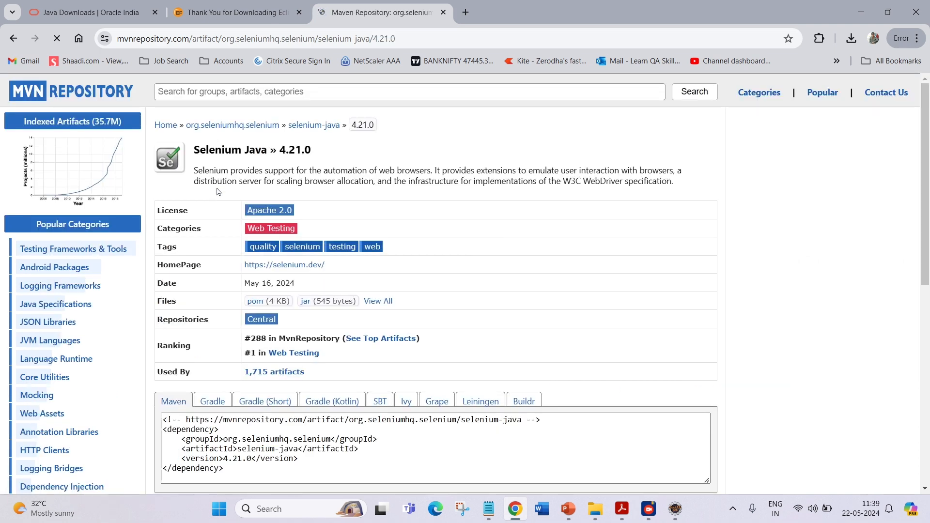
pyautogui.scroll(-4, 217, 191)
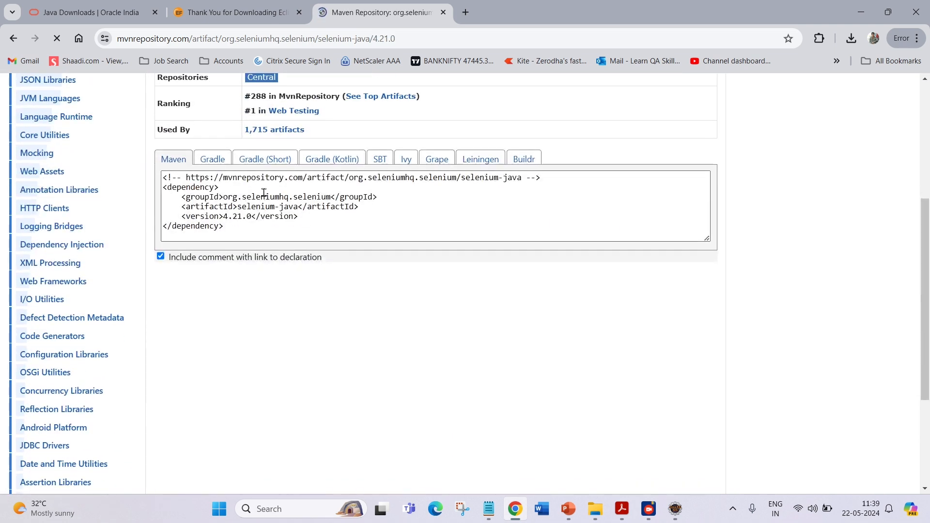
pyautogui.scroll(1, 275, 188)
pyautogui.click(265, 256)
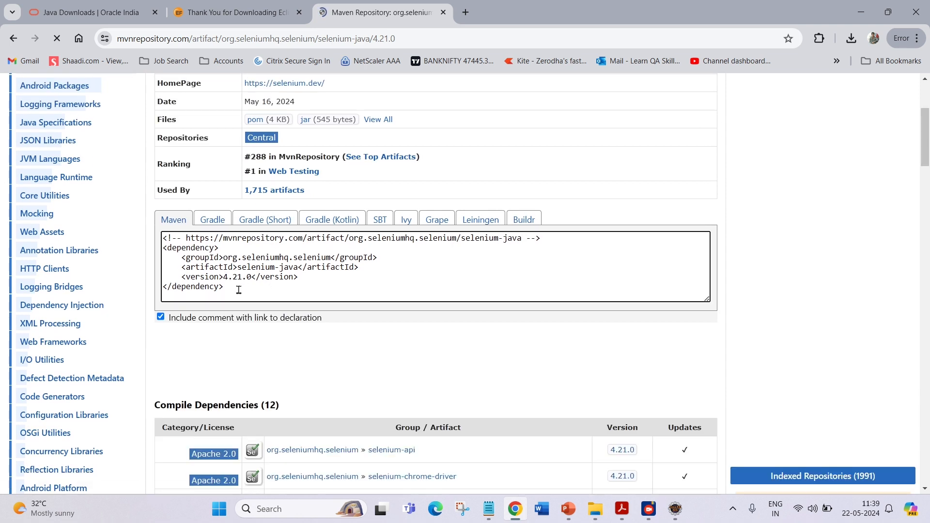
pyautogui.moveTo(234, 289); pyautogui.dragTo(144, 251)
pyautogui.hotkey('ctrl', 'c')
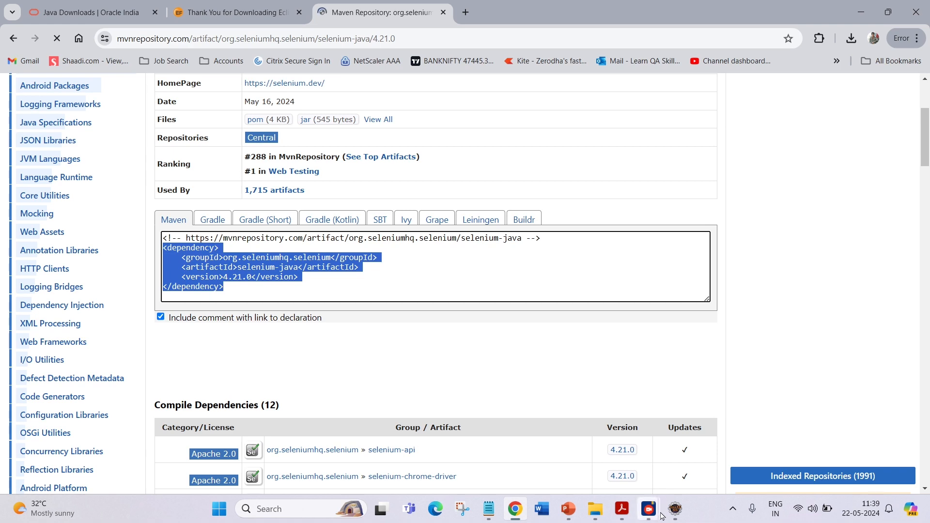
# Switch to Eclipse and add an empty dependencies element before the closing project tag in pom.xml.
pyautogui.click(676, 510)
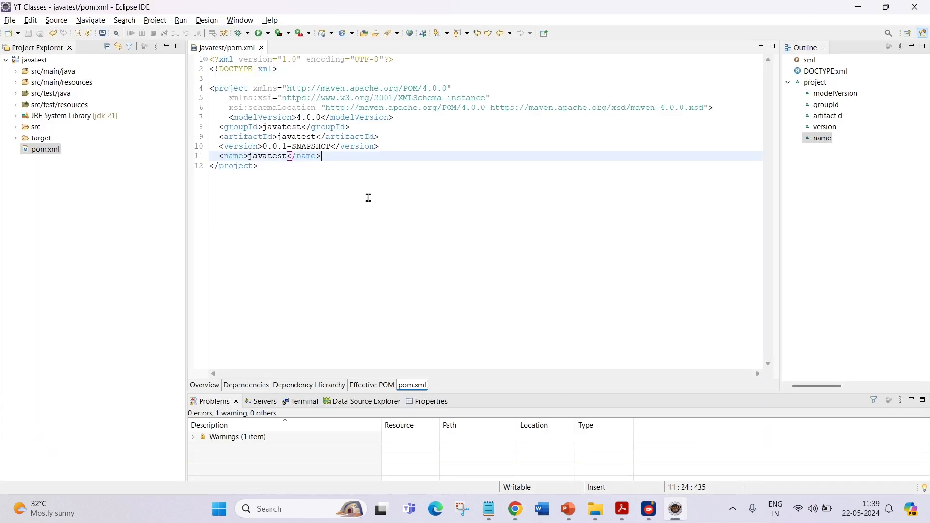
pyautogui.click(225, 88)
pyautogui.click(334, 156)
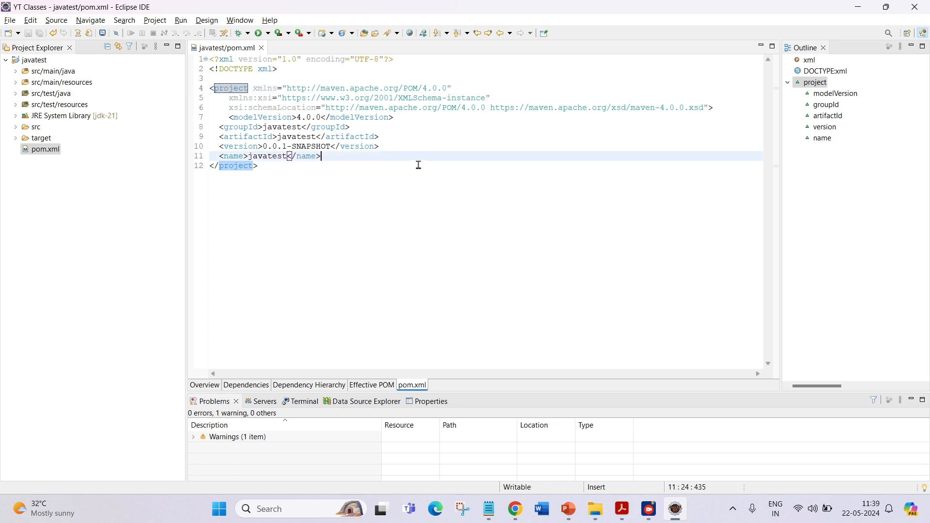
pyautogui.press('Return')
pyautogui.press('Return')
pyautogui.press('Return')
pyautogui.press('Up')
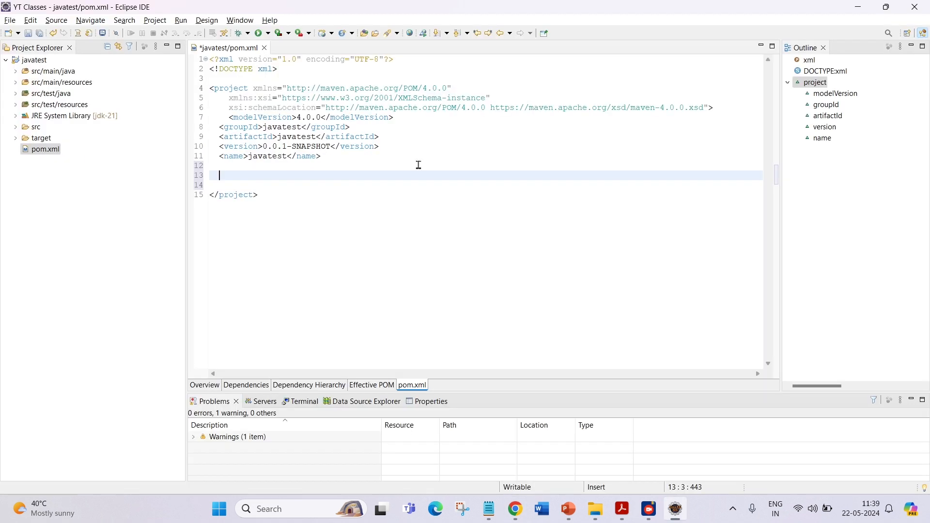
pyautogui.write('<dependencies>')
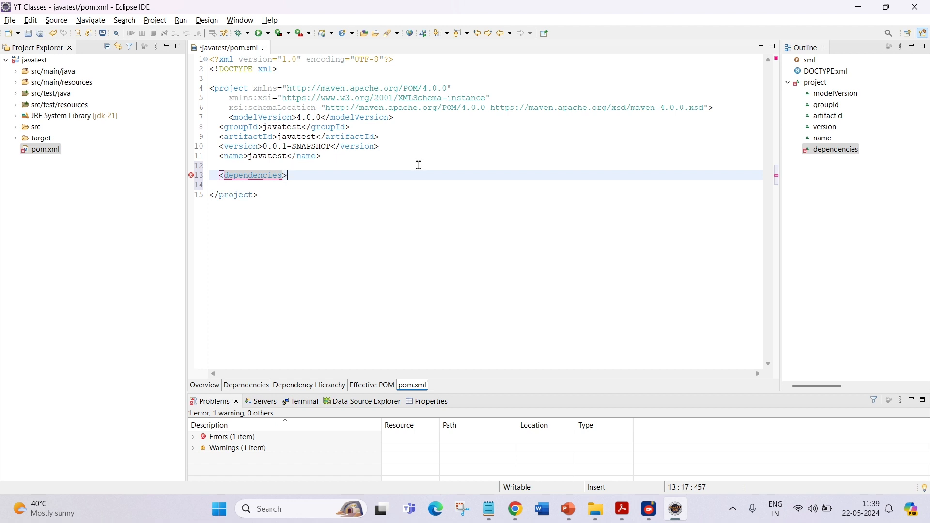
pyautogui.press('Return')
pyautogui.press('Return')
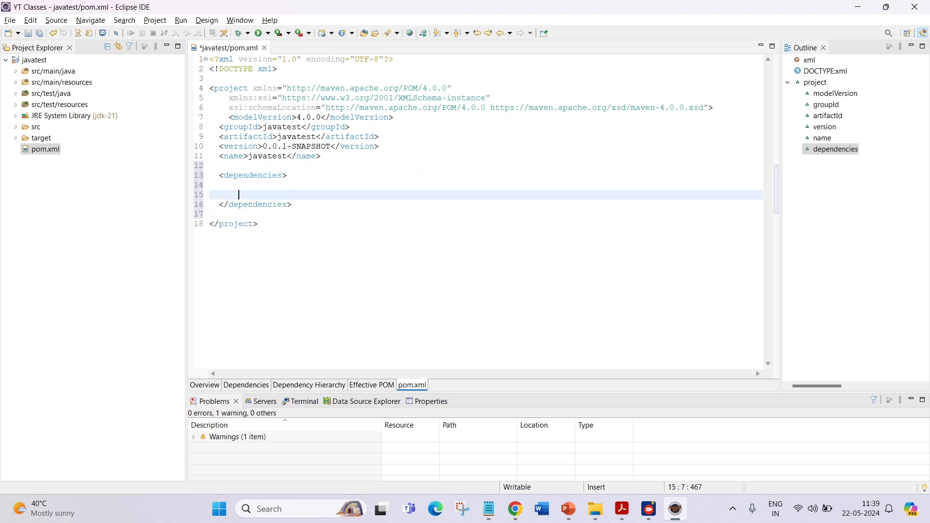
pyautogui.press('Up')
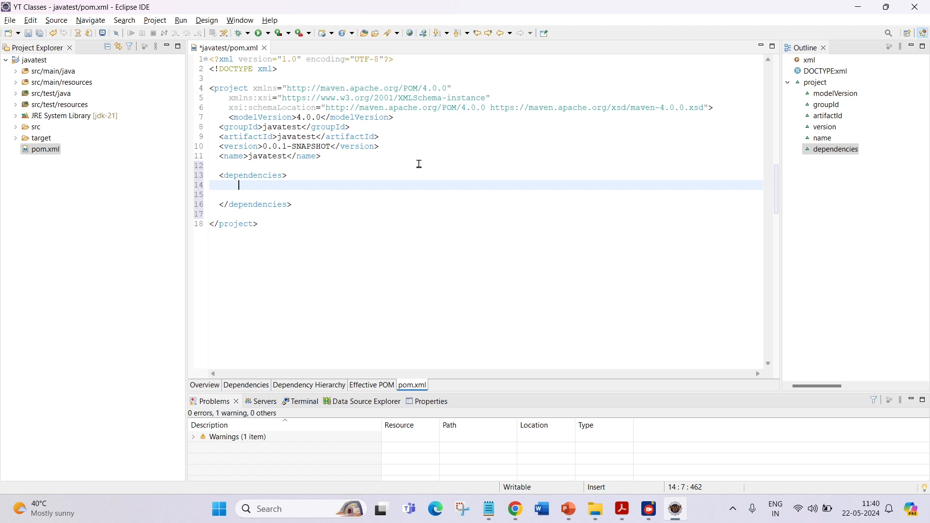
# Paste the Selenium Java dependency inside the dependencies element, reformat the pom.xml, and save it.
pyautogui.hotkey('ctrl', 'v')
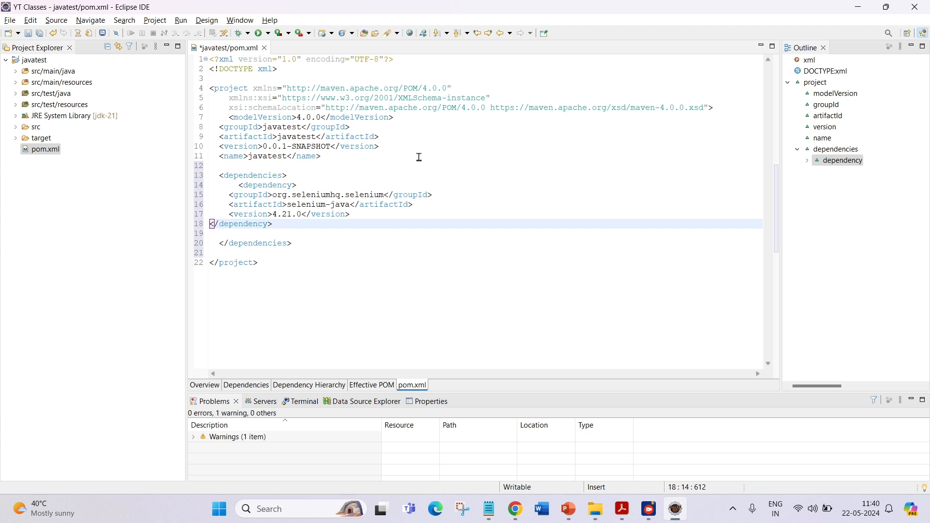
pyautogui.hotkey('ctrl', 'a')
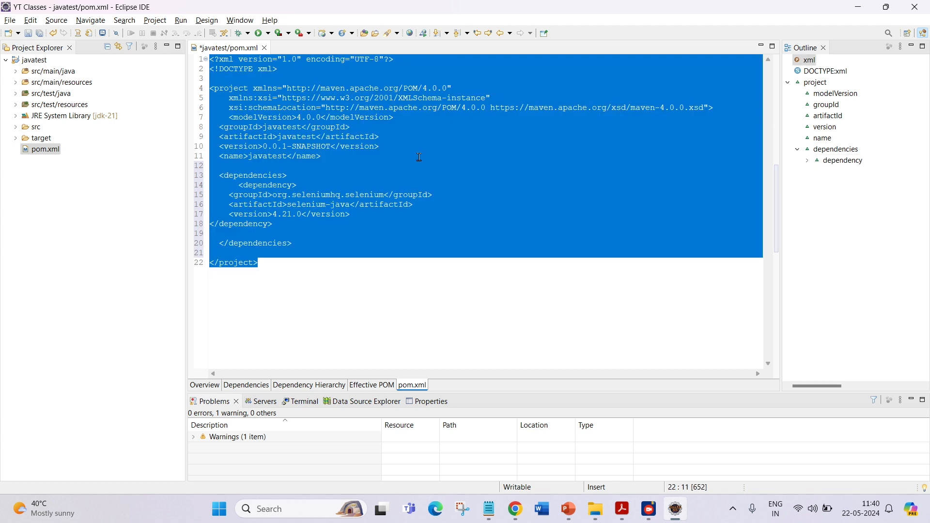
pyautogui.hotkey('ctrl', 'shift', 'f')
pyautogui.click(419, 157)
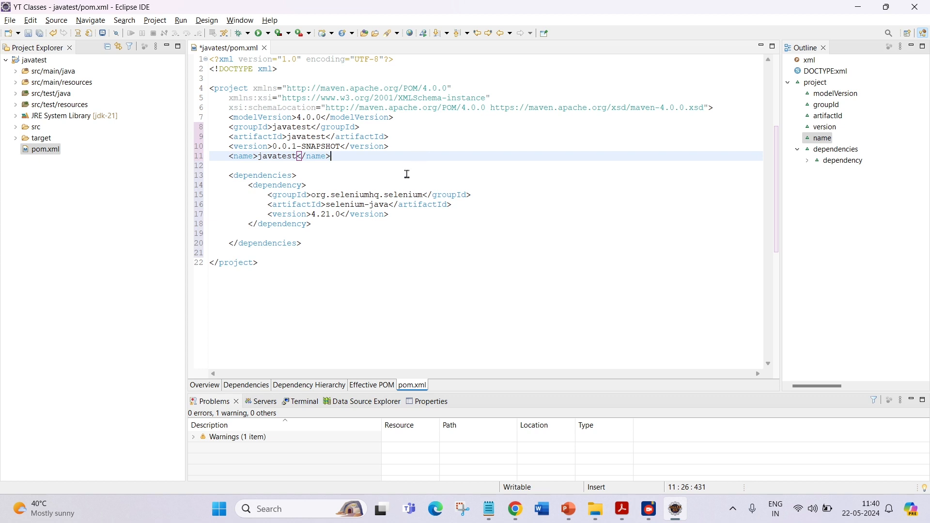
pyautogui.hotkey('ctrl', 's')
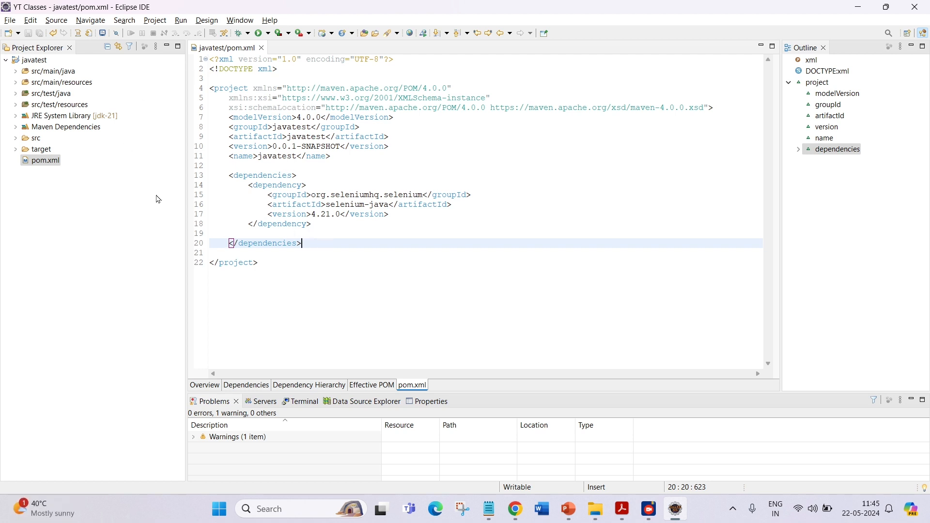
# Expand Maven Dependencies in the project and browse the downloaded Selenium library JARs.
pyautogui.click(15, 128)
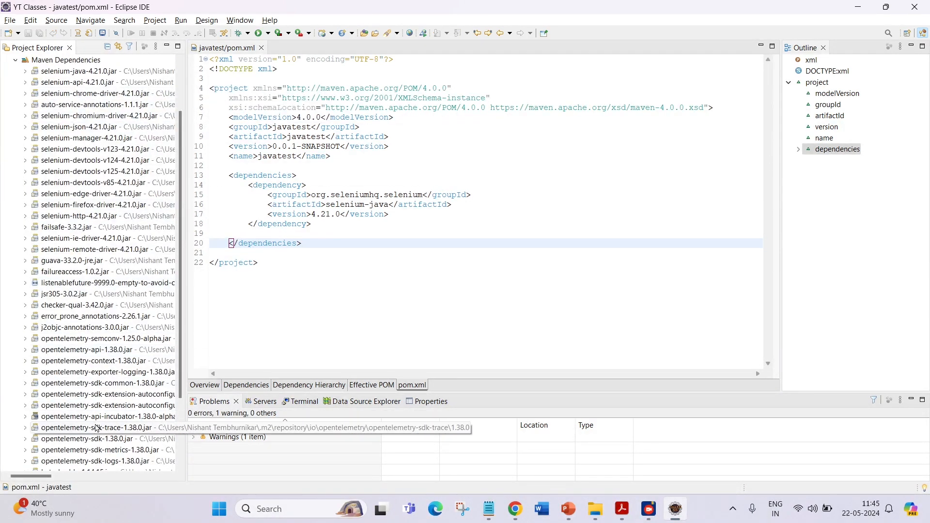
pyautogui.scroll(-3, 77, 310)
pyautogui.scroll(4, 87, 320)
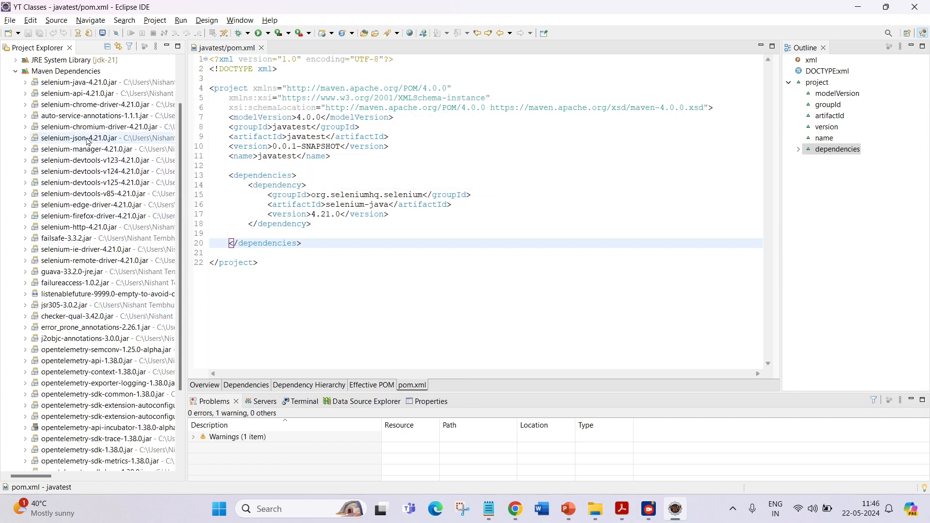
pyautogui.scroll(2, 86, 173)
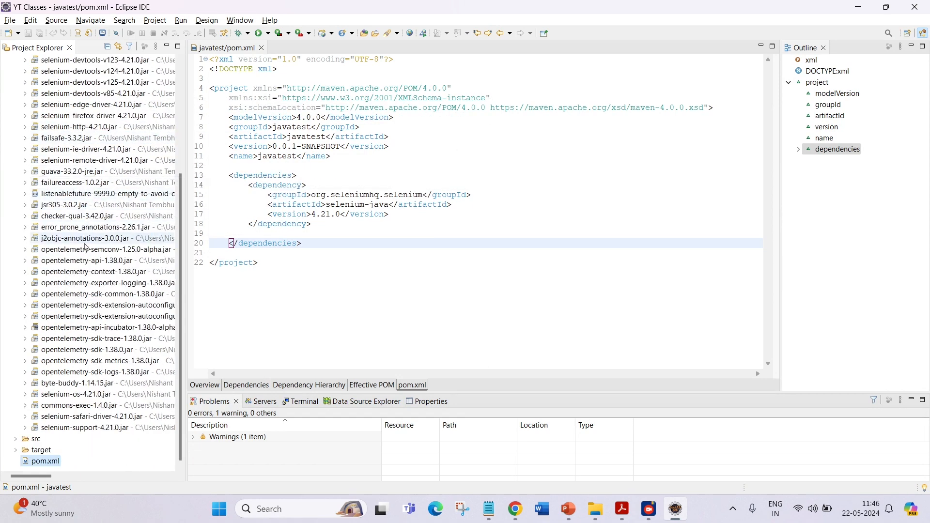
pyautogui.click(16, 128)
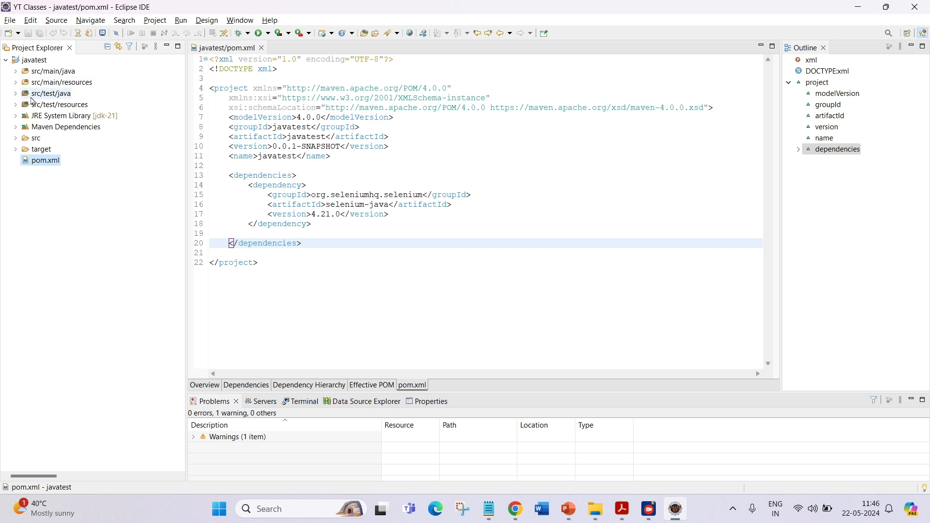
pyautogui.click(23, 97)
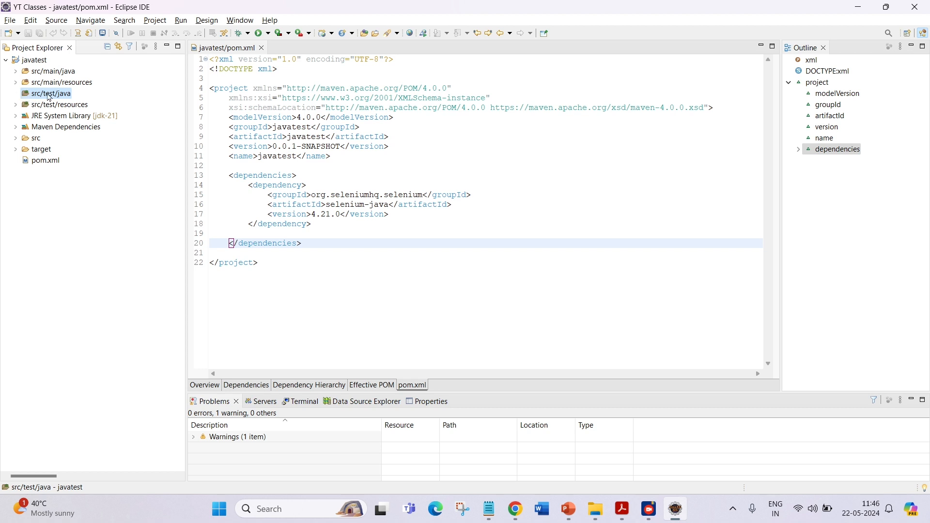
pyautogui.rightClick(49, 97)
pyautogui.moveTo(79, 67)
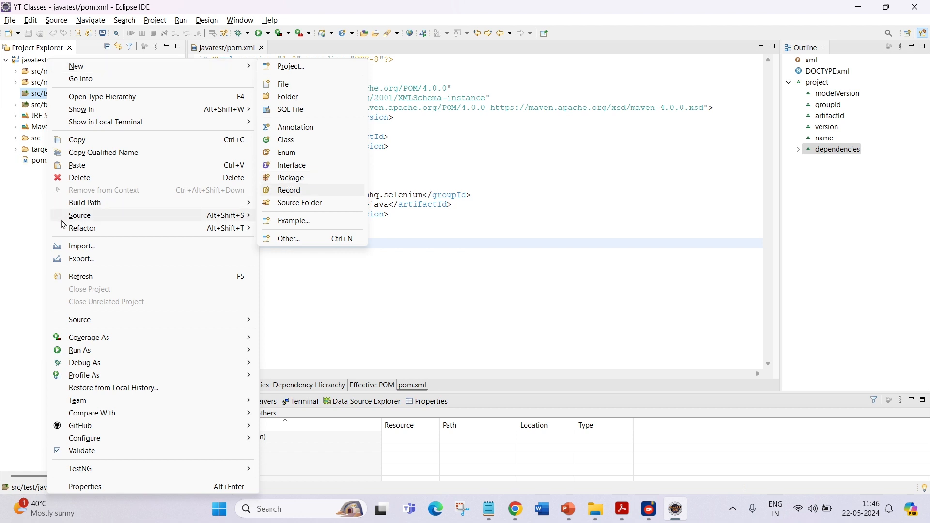
pyautogui.click(39, 210)
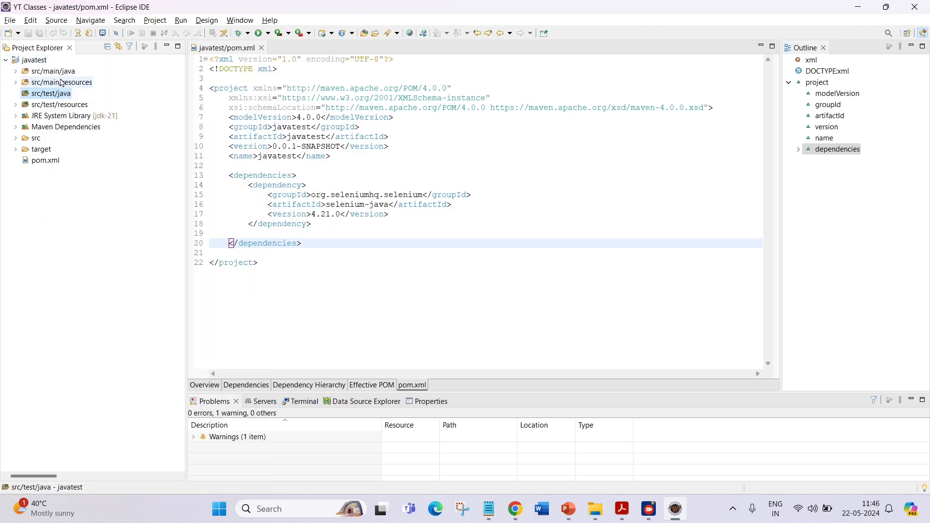
# Create a new package named javatest in the src/test/java folder.
pyautogui.rightClick(43, 96)
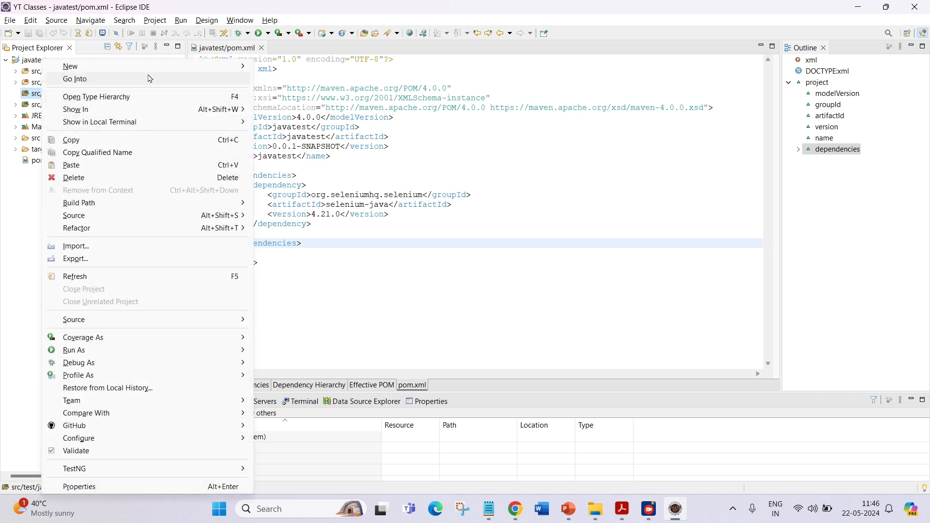
pyautogui.moveTo(215, 67)
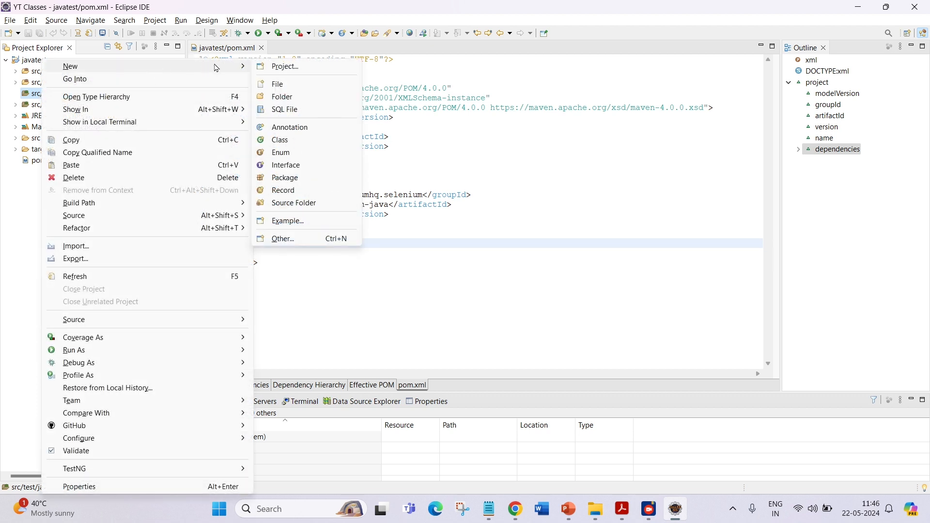
pyautogui.click(285, 177)
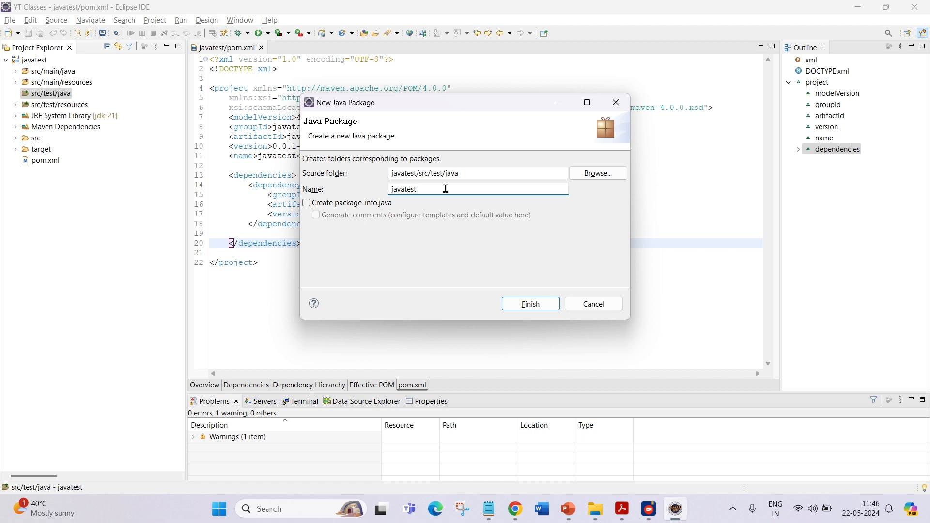
pyautogui.click(529, 304)
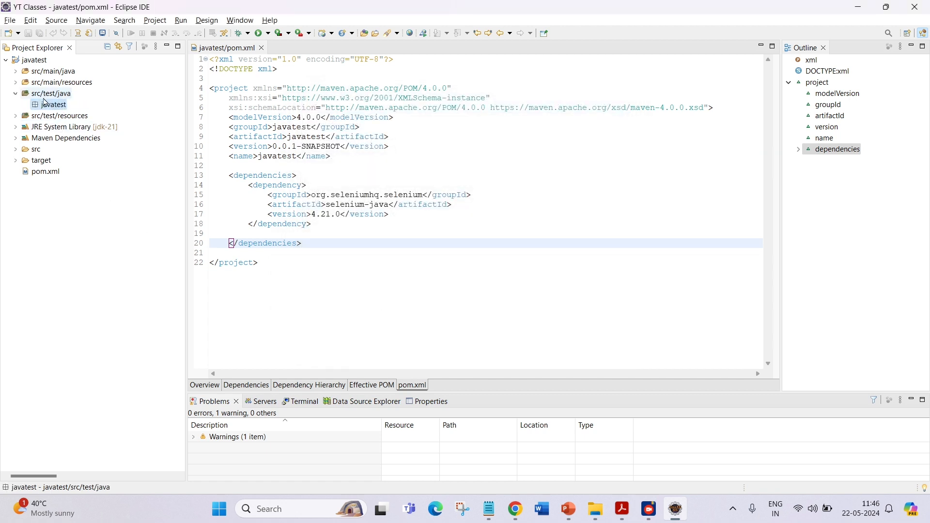
# Create a class named TestClass in the javatest package with a public static void main method stub.
pyautogui.rightClick(51, 106)
pyautogui.moveTo(149, 71)
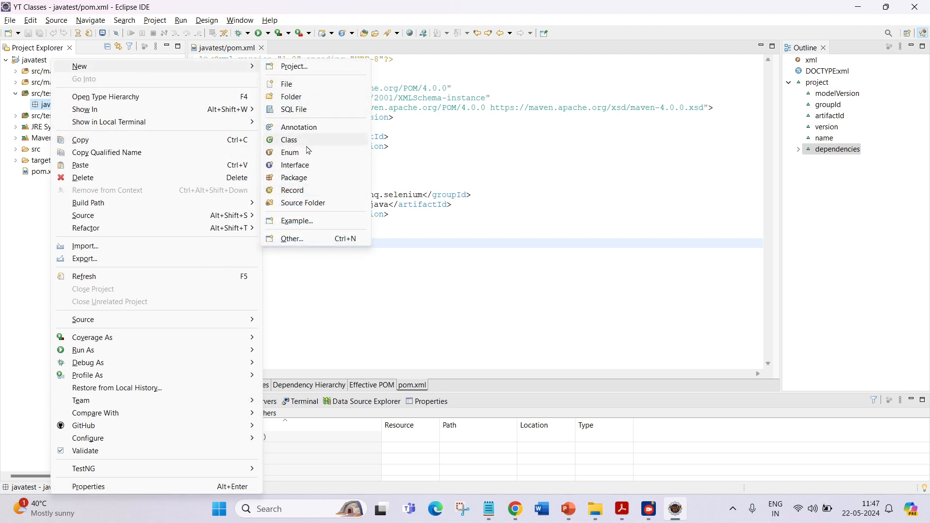
pyautogui.click(336, 143)
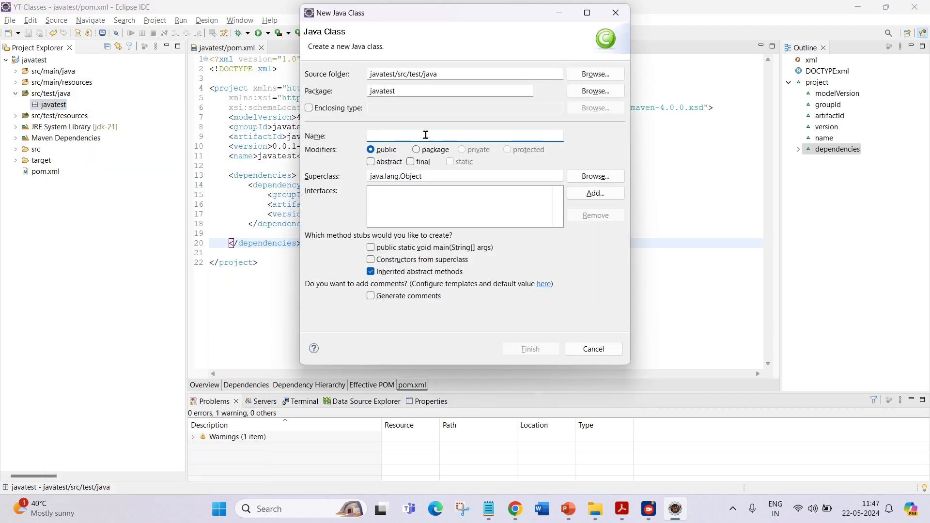
pyautogui.write('TestClass')
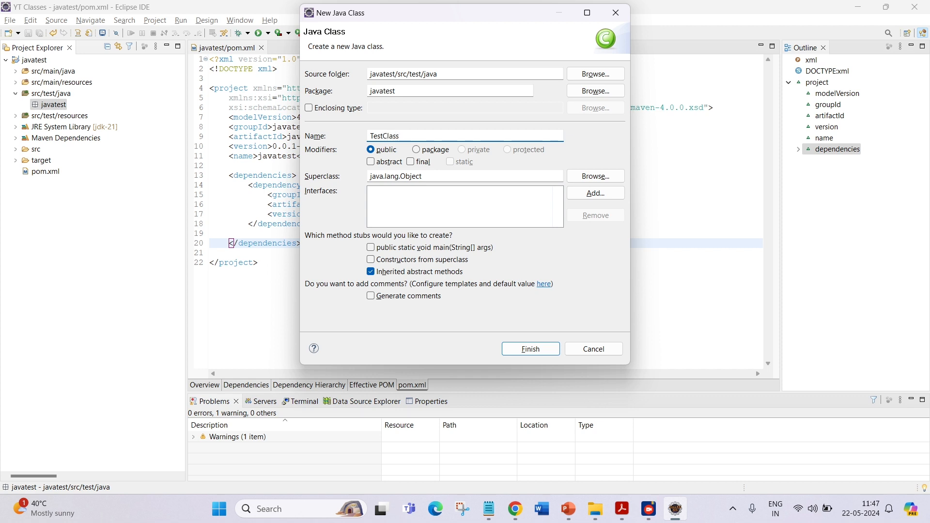
pyautogui.doubleClick(388, 136)
pyautogui.click(372, 249)
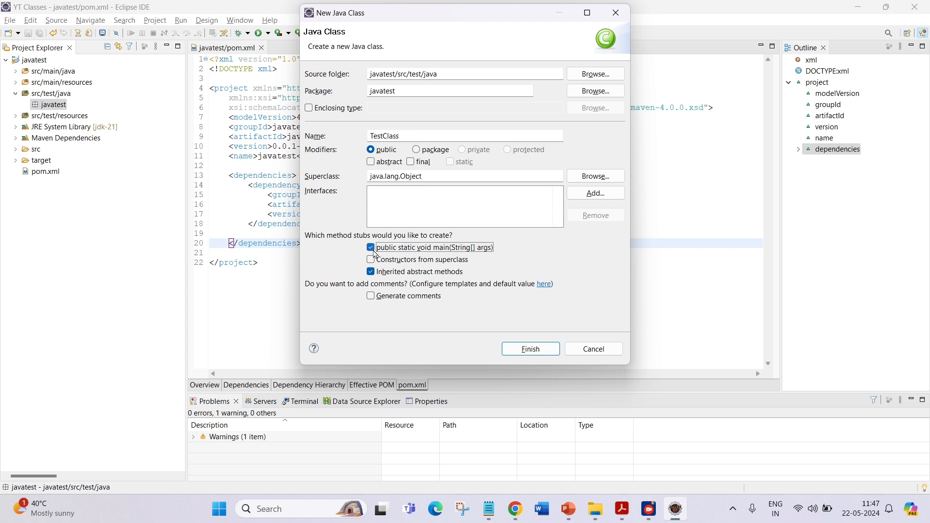
pyautogui.click(531, 349)
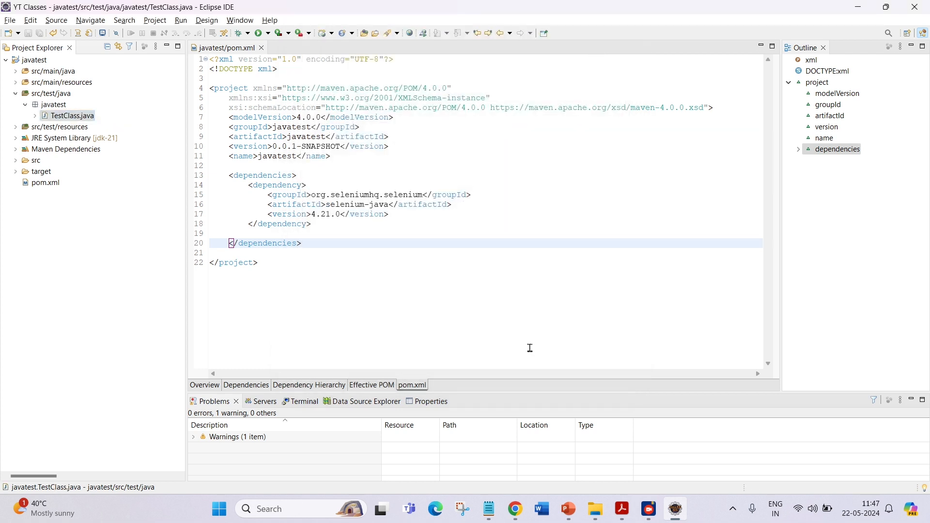
# Delete the auto-generated TODO comment line from the main method in TestClass and save.
pyautogui.click(319, 119)
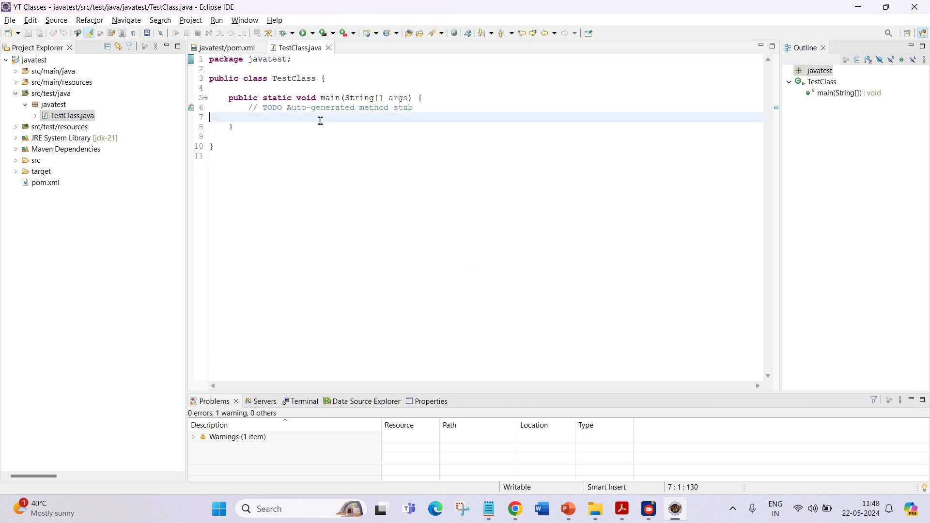
pyautogui.hotkey('ctrl', '=')
pyautogui.hotkey('ctrl', '=')
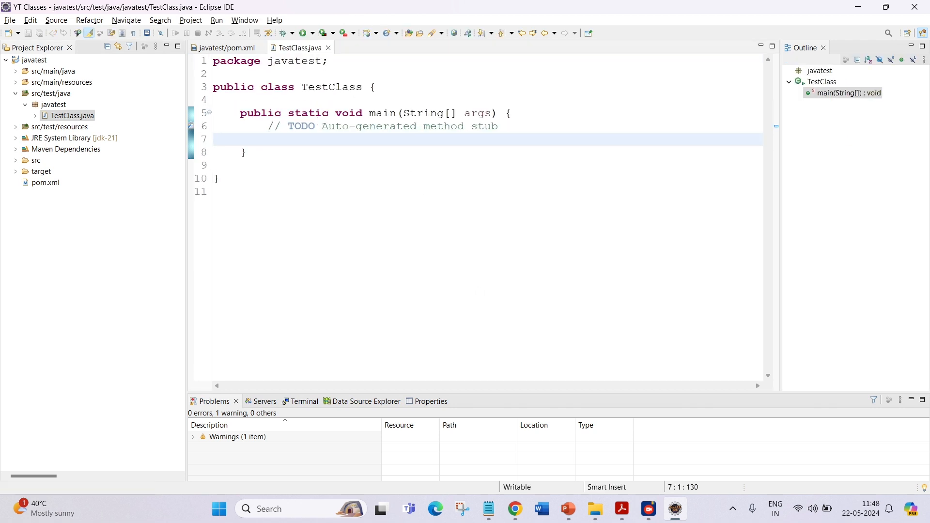
pyautogui.click(270, 127)
pyautogui.hotkey('ctrl', 'd')
pyautogui.hotkey('ctrl', 's')
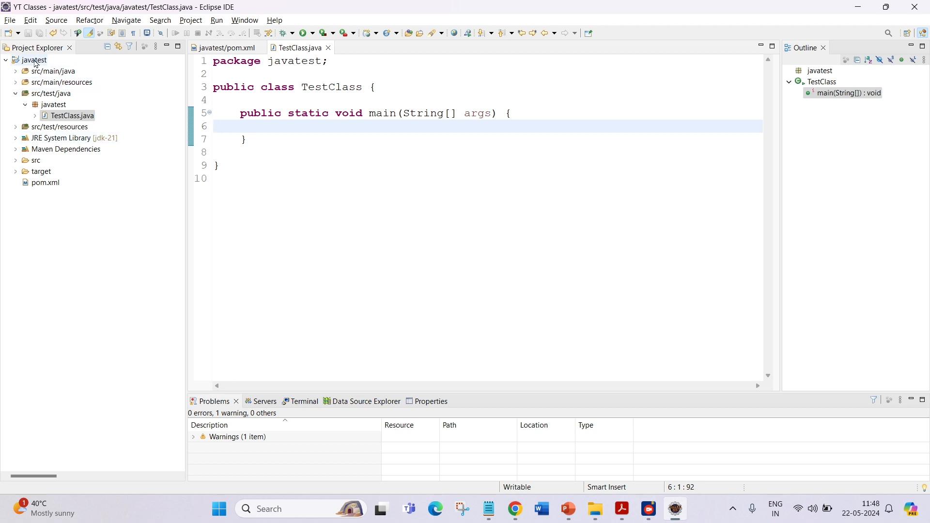
pyautogui.click(53, 109)
pyautogui.click(70, 119)
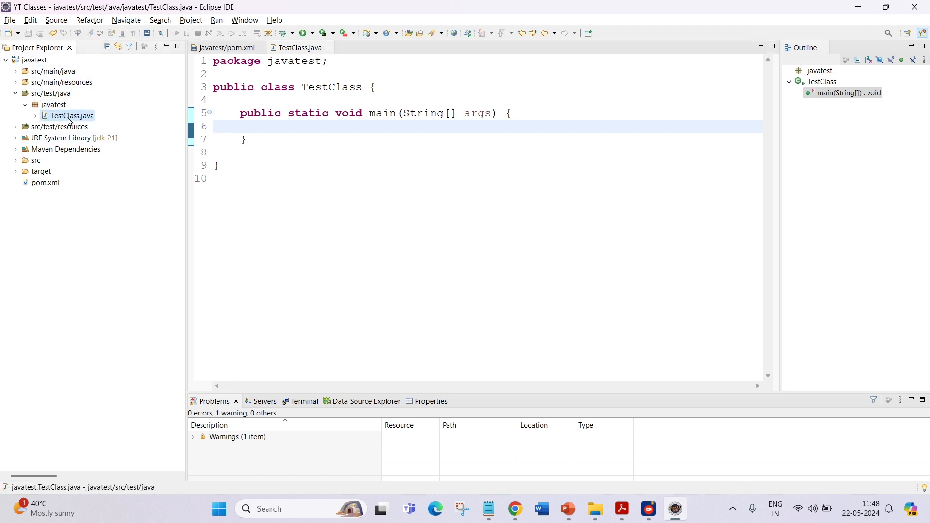
pyautogui.moveTo(240, 113); pyautogui.dragTo(256, 139)
pyautogui.click(274, 137)
pyautogui.click(257, 139)
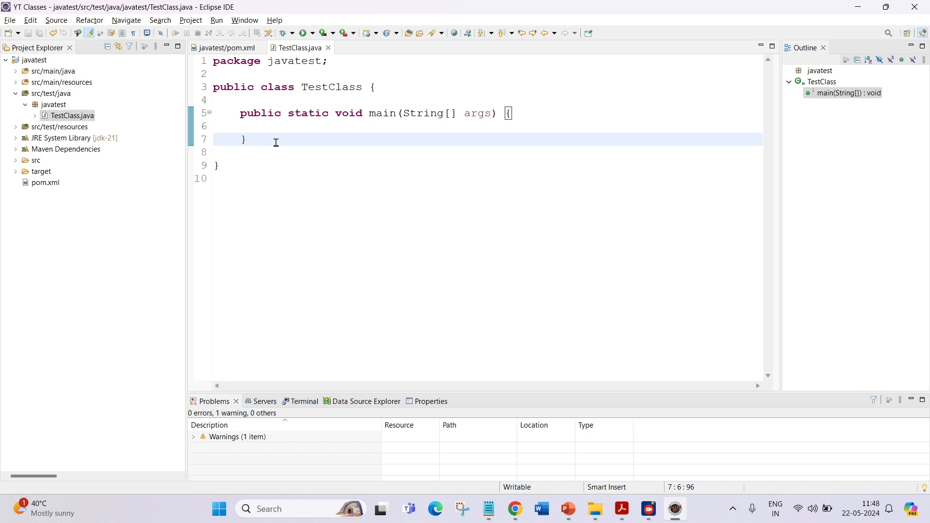
pyautogui.click(315, 126)
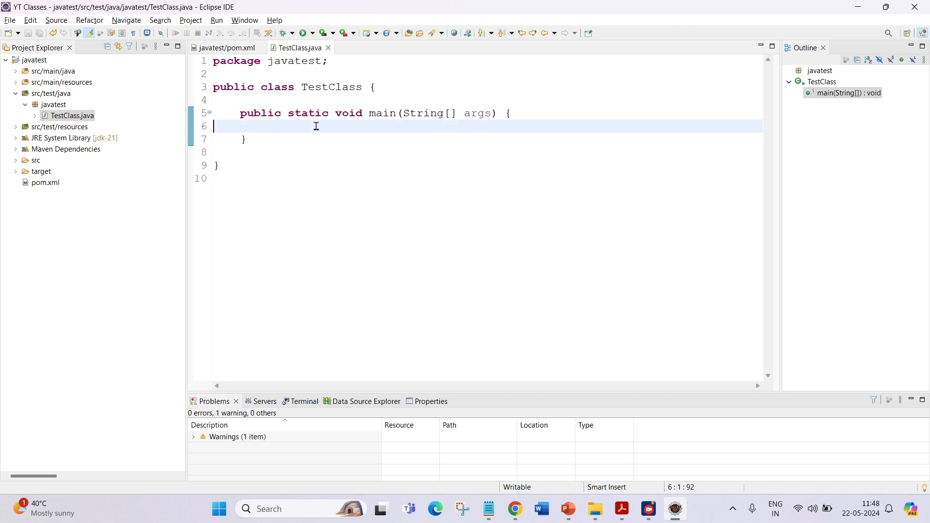
# Write a System.out.println statement printing "Hello World" inside the main method and save the class.
pyautogui.press('Tab')
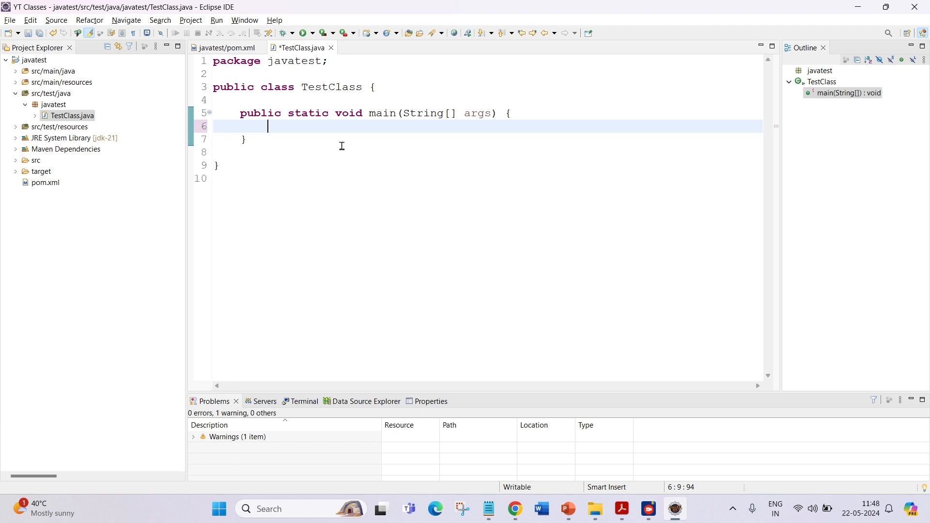
pyautogui.hotkey('ctrl', 's')
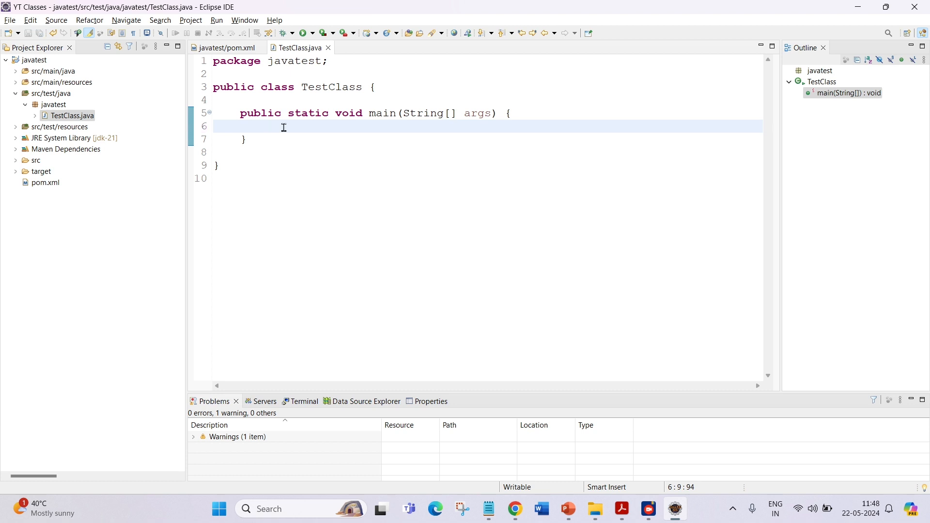
pyautogui.write('St')
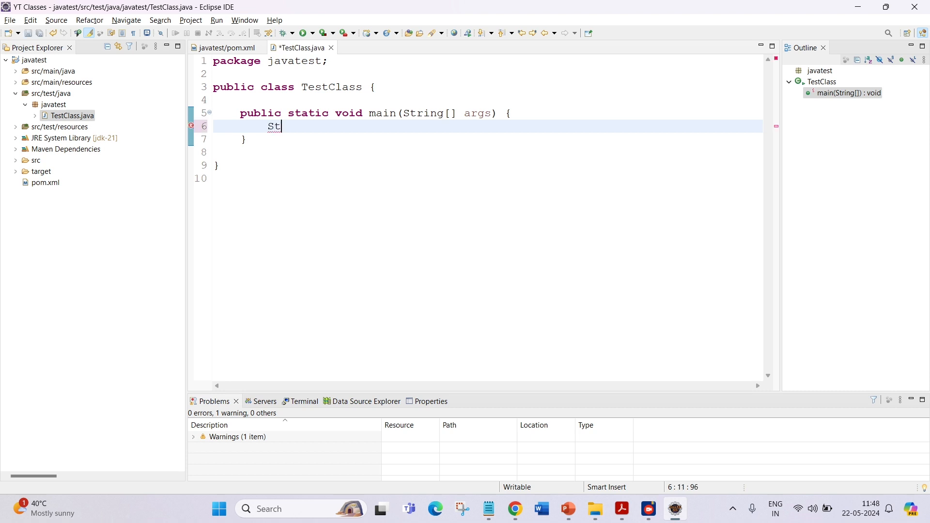
pyautogui.press('BackSpace')
pyautogui.write('ystem.out')
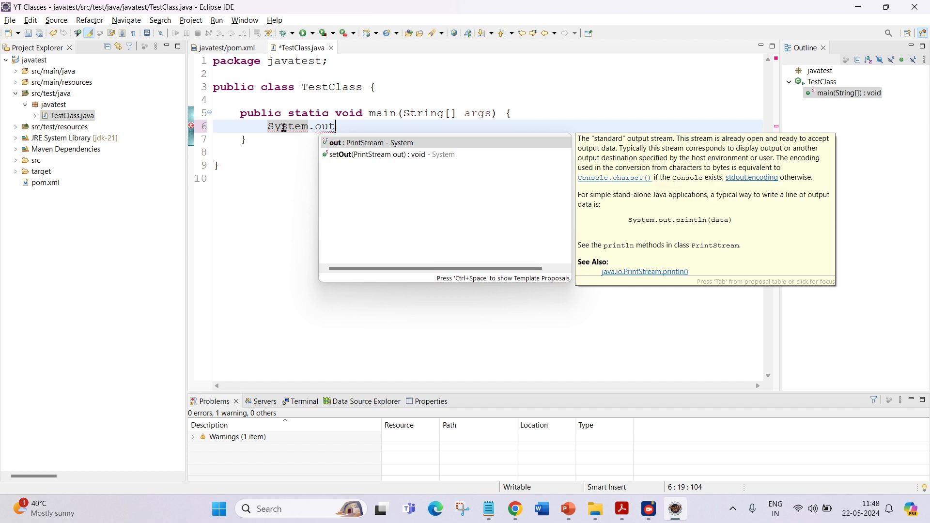
pyautogui.write('.pri')
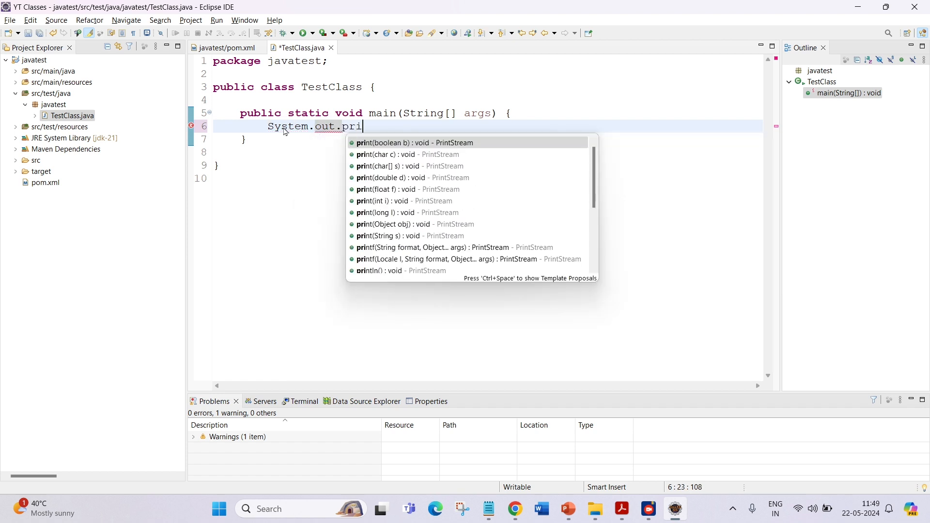
pyautogui.write('ntln')
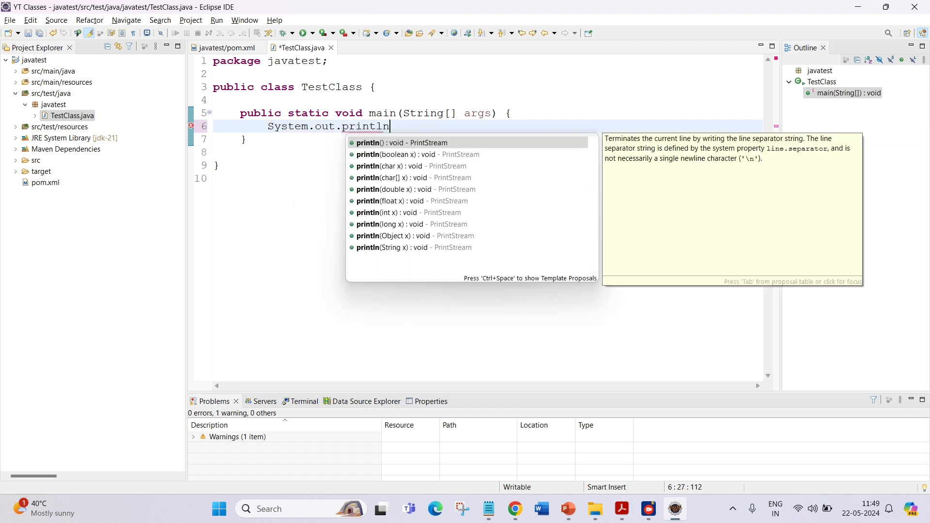
pyautogui.press('Return')
pyautogui.press('Left')
pyautogui.press('Left')
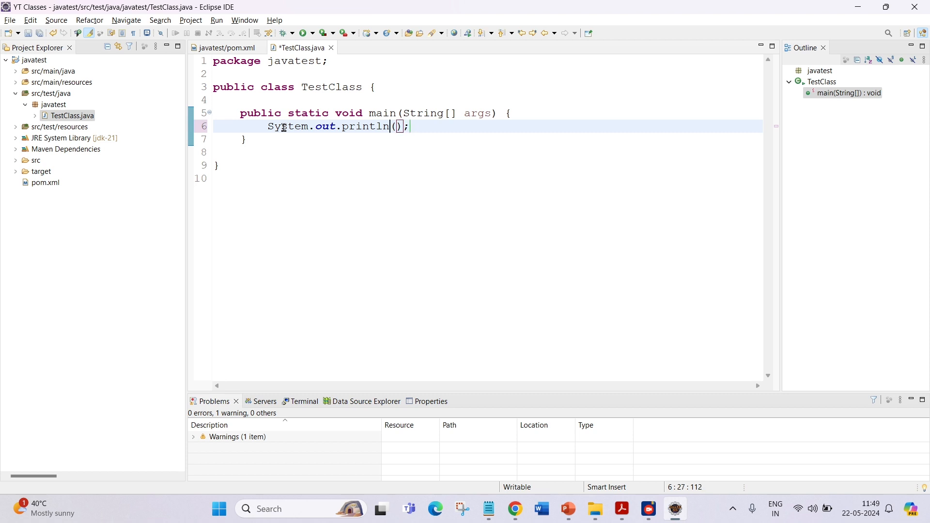
pyautogui.write('""')
pyautogui.press('Left')
pyautogui.write('Hello World')
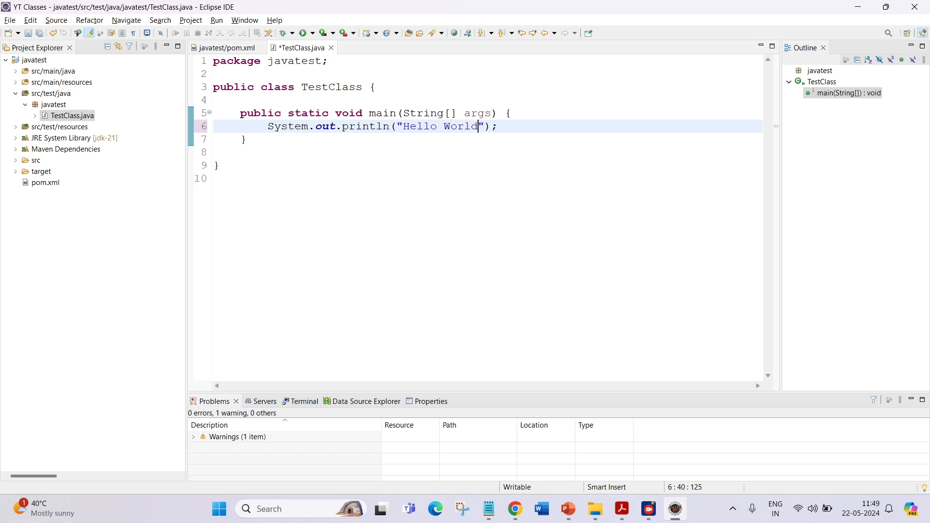
pyautogui.hotkey('ctrl', 's')
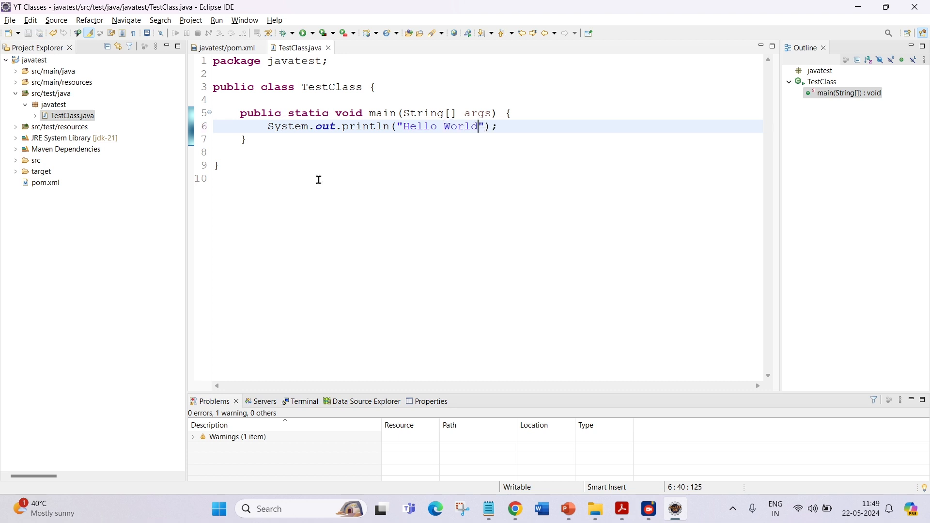
# Run TestClass as a Java application.
pyautogui.click(261, 127)
pyautogui.tripleClick(302, 132)
pyautogui.click(315, 128)
pyautogui.doubleClick(428, 125)
pyautogui.click(330, 128)
pyautogui.rightClick(348, 154)
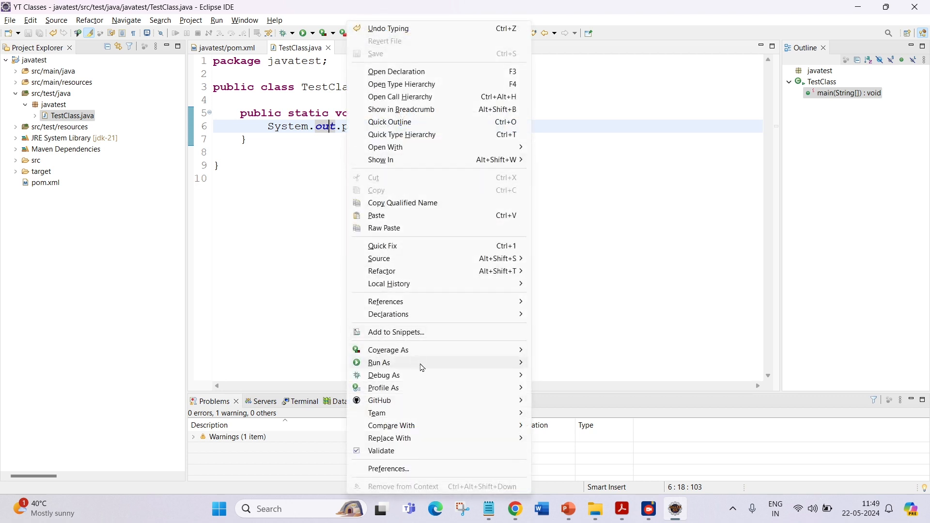
pyautogui.moveTo(449, 368)
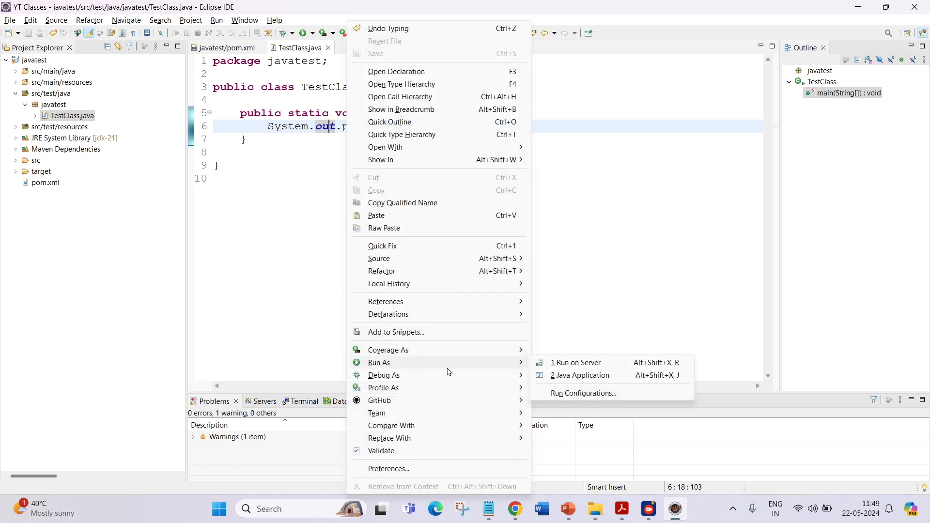
pyautogui.click(558, 374)
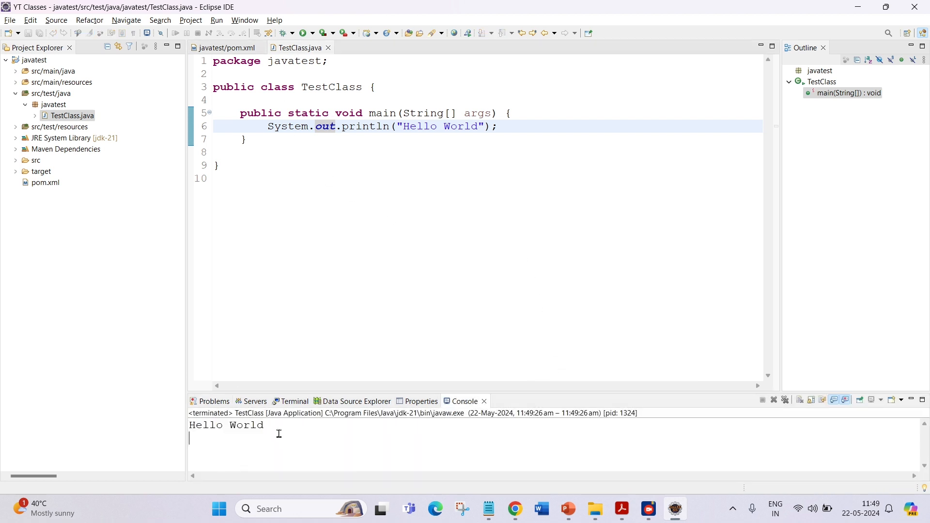
# Enlarge the console panel to view the program output.
pyautogui.moveTo(279, 432); pyautogui.dragTo(186, 429)
pyautogui.moveTo(611, 392); pyautogui.dragTo(603, 302)
pyautogui.click(416, 407)
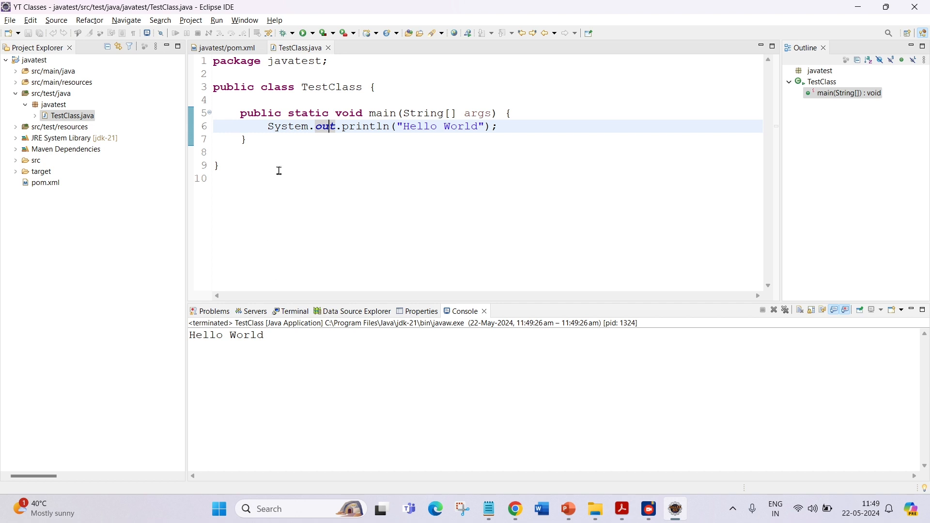
pyautogui.moveTo(280, 168); pyautogui.dragTo(214, 88)
pyautogui.click(279, 364)
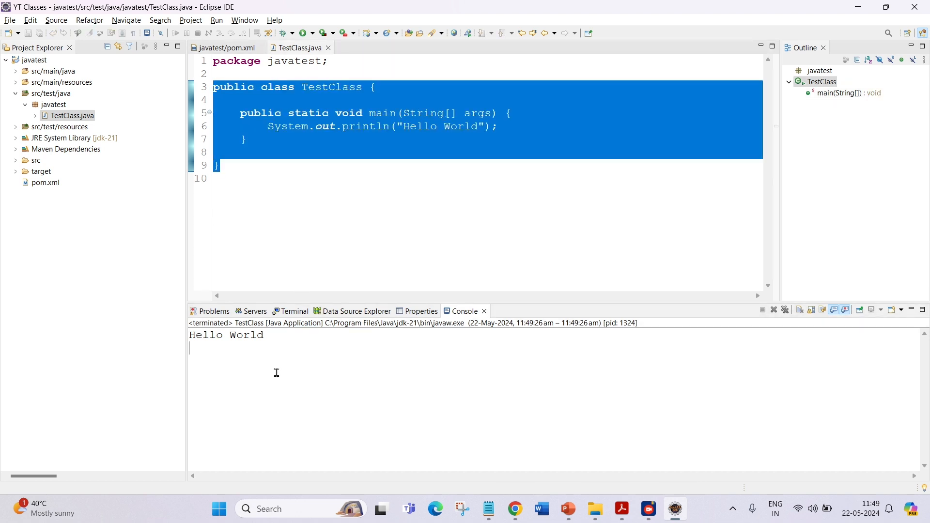
pyautogui.hotkey('ctrl', 'a')
pyautogui.click(269, 362)
pyautogui.click(343, 154)
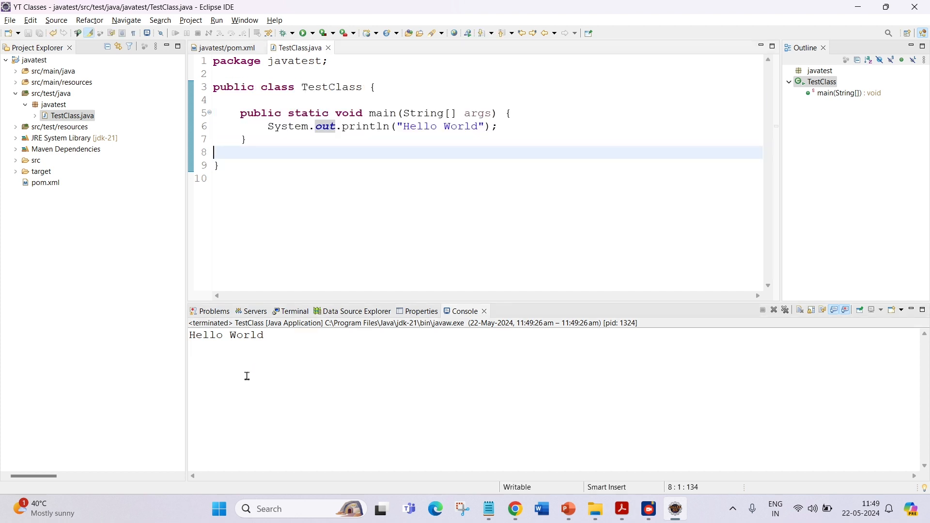
pyautogui.moveTo(245, 376); pyautogui.dragTo(175, 342)
pyautogui.click(274, 384)
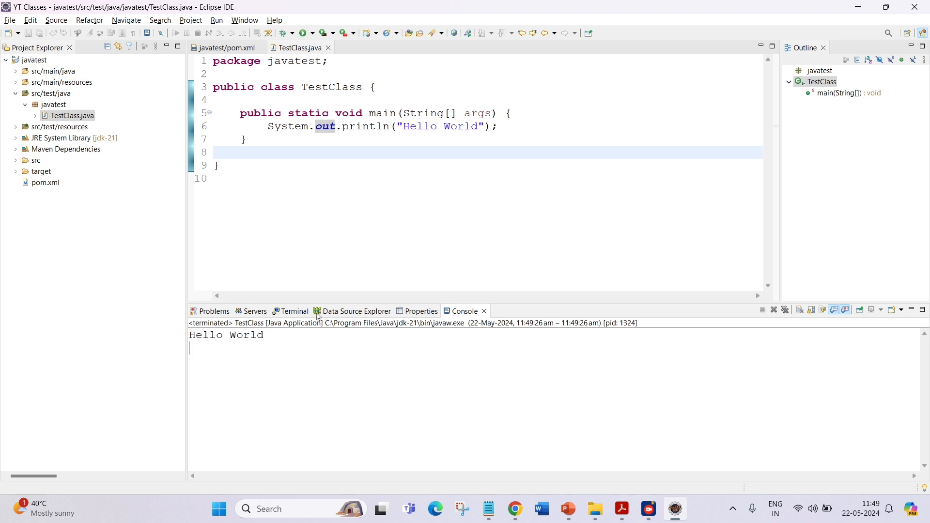
pyautogui.click(266, 125)
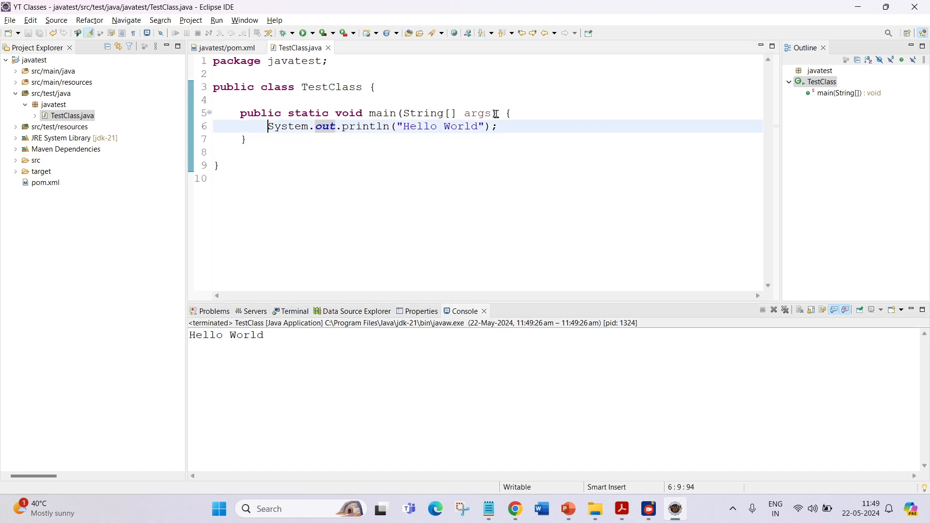
# Below the print statement, declare WebDriver driver = new ChromeDriver(); importing WebDriver and ChromeDriver.
pyautogui.click(515, 129)
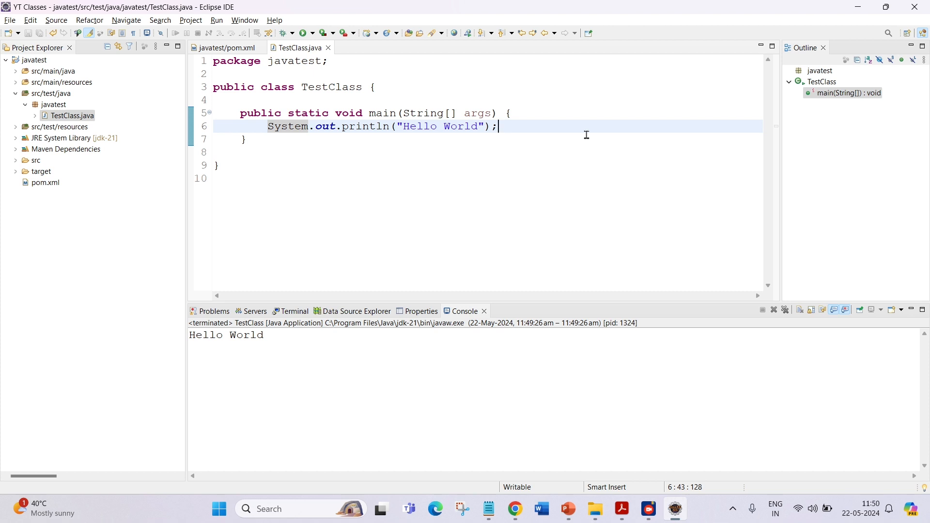
pyautogui.press('Return')
pyautogui.press('Return')
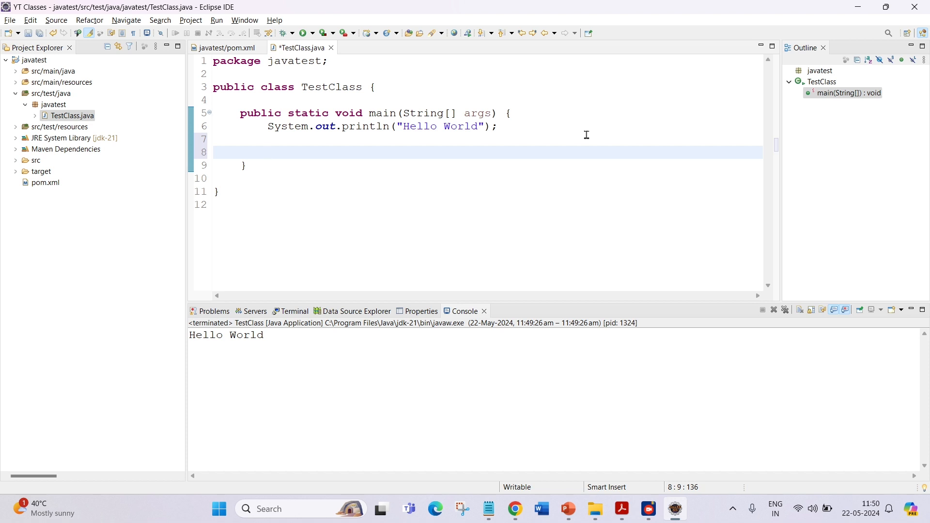
pyautogui.write('WebDriver')
pyautogui.hotkey('ctrl', 'space')
pyautogui.press('Return')
pyautogui.write('drive')
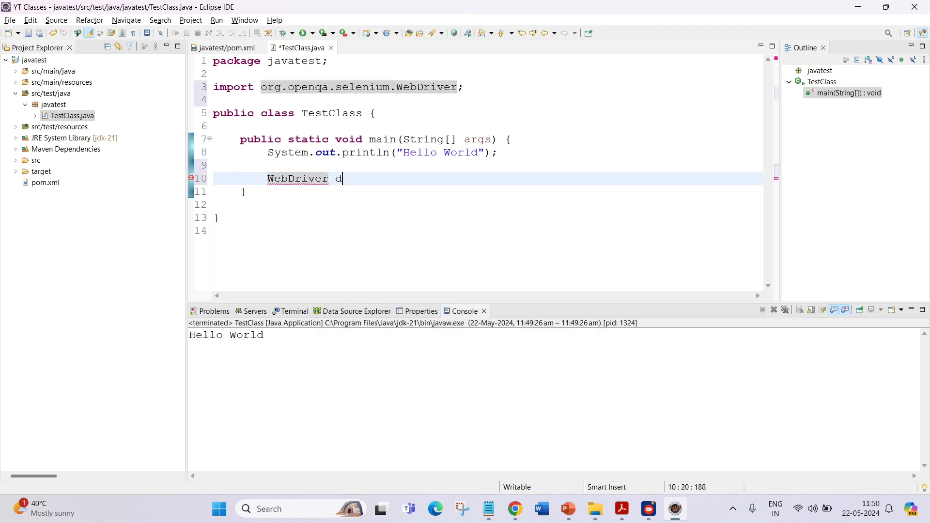
pyautogui.write('r = new ChromeDrive')
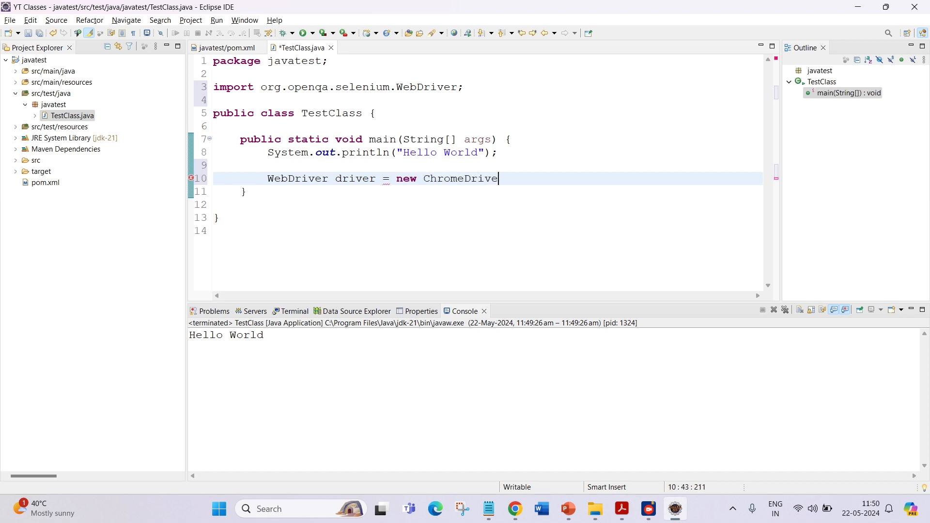
pyautogui.hotkey('ctrl', 'space')
pyautogui.press('Return')
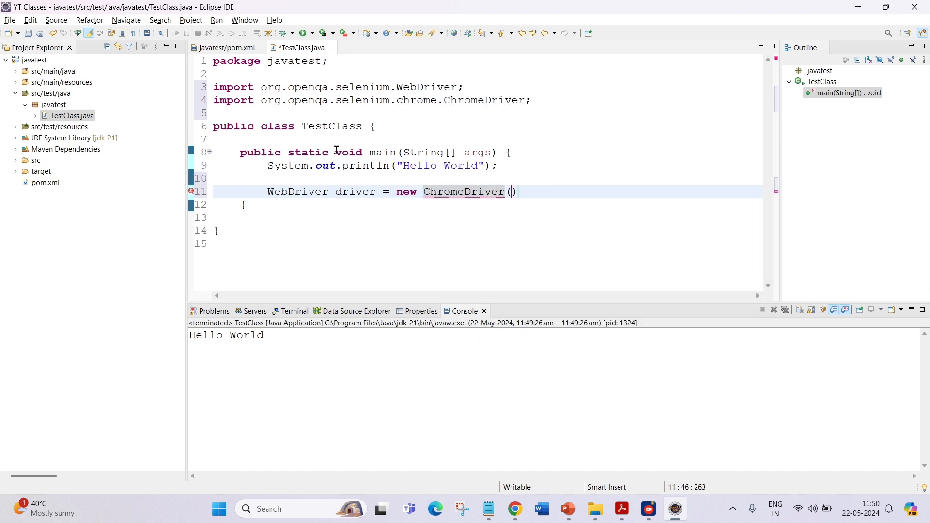
pyautogui.write(';')
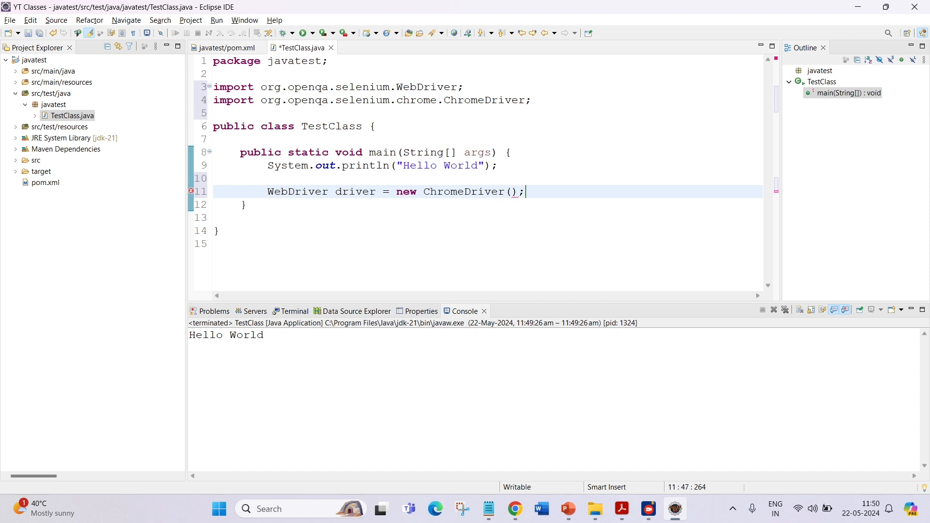
pyautogui.press('Return')
pyautogui.write('driver.h')
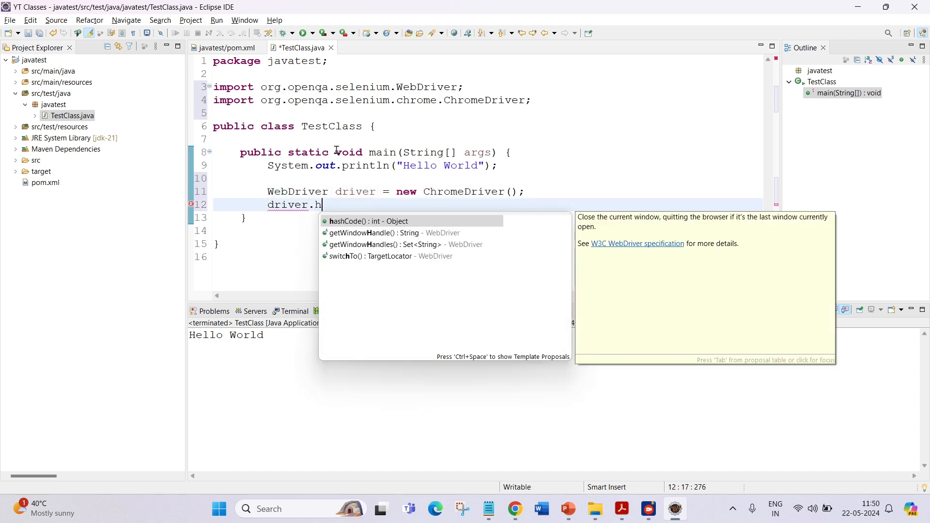
pyautogui.press('BackSpace')
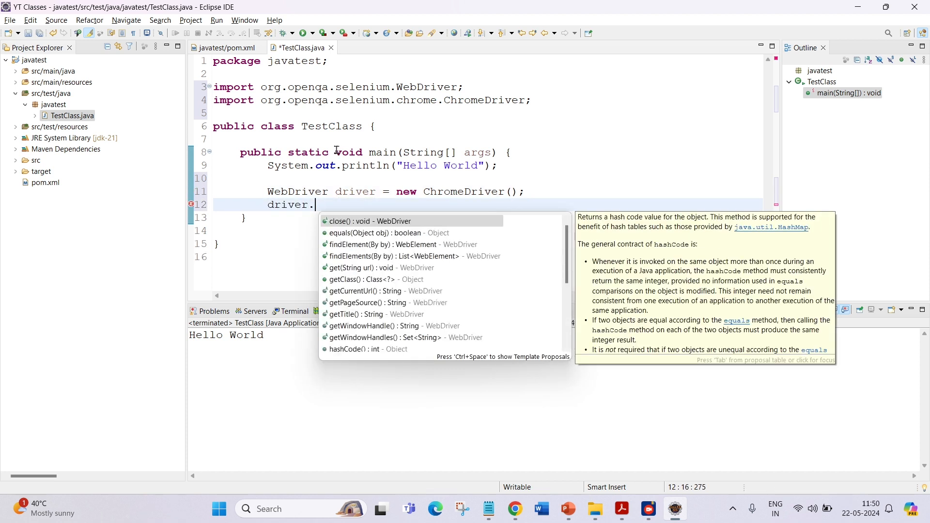
pyautogui.write('get')
pyautogui.press('Return')
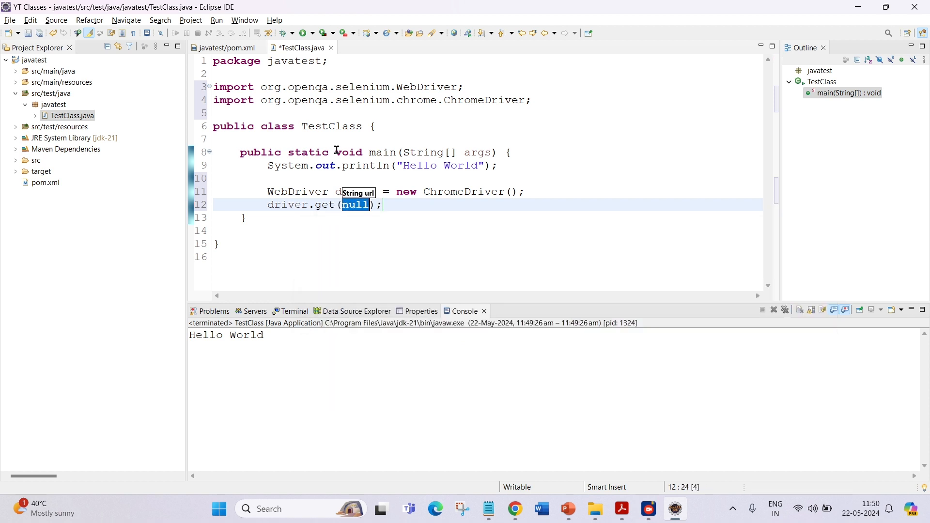
pyautogui.write('"')
pyautogui.write('https')
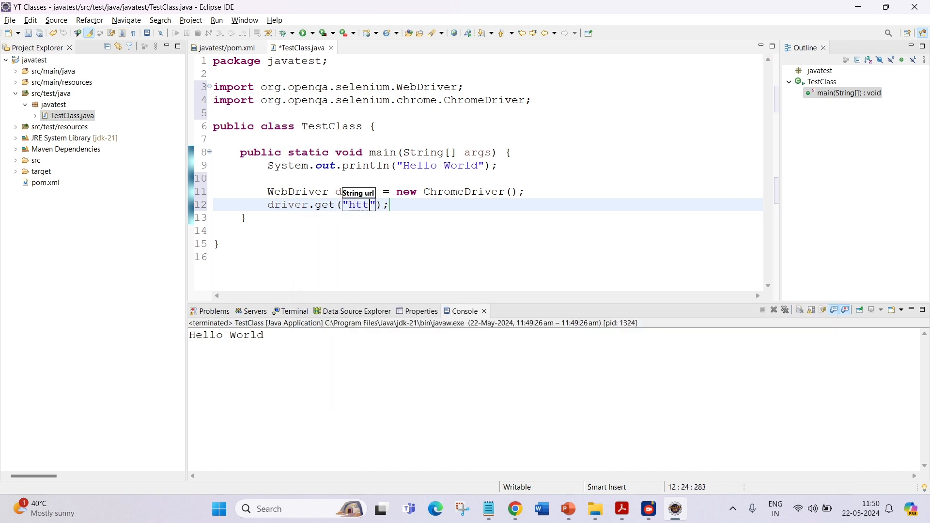
pyautogui.write('://www.')
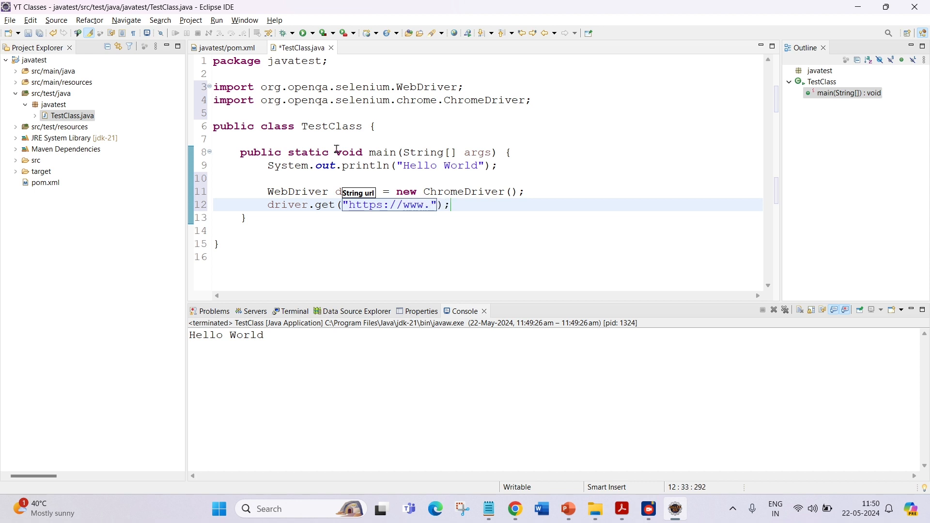
pyautogui.write('googe')
pyautogui.press('BackSpace')
pyautogui.write('le.com')
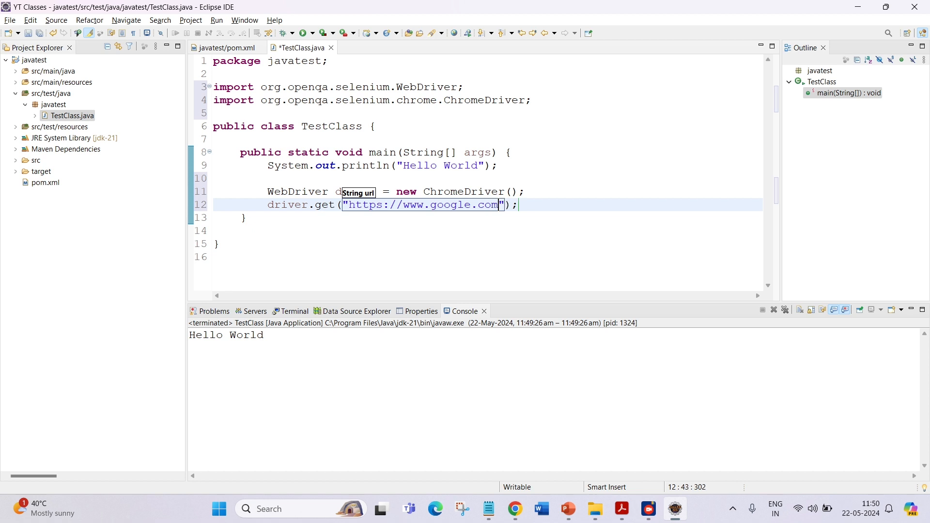
pyautogui.press('Right')
pyautogui.press('Right')
# Add Thread.sleep(5000); after a blank line.
pyautogui.press('Return')
pyautogui.press('Return')
pyautogui.write('d')
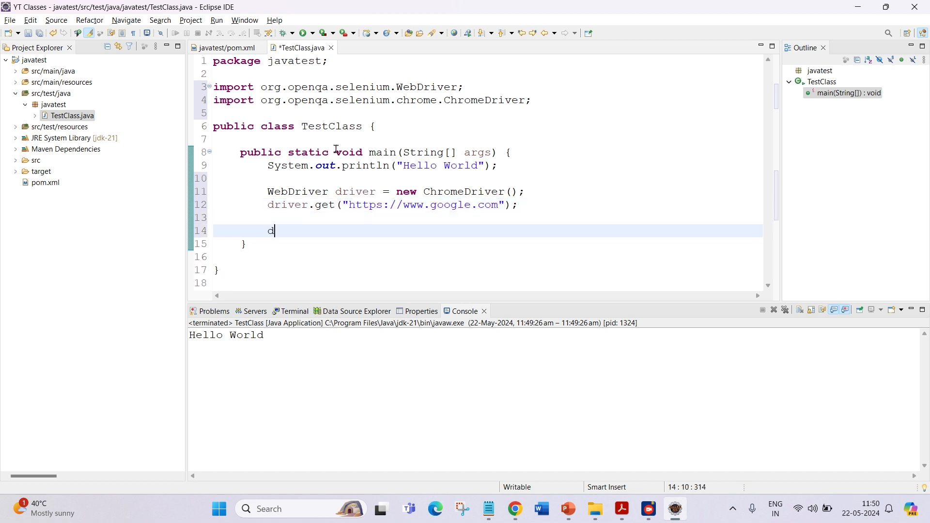
pyautogui.press('BackSpace')
pyautogui.write('Thread.sle')
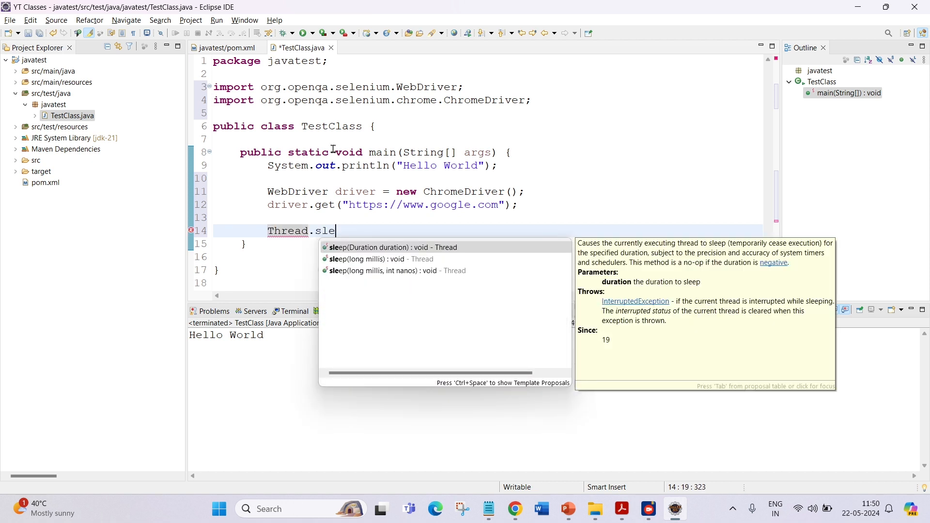
pyautogui.press('Return')
pyautogui.write('5000)')
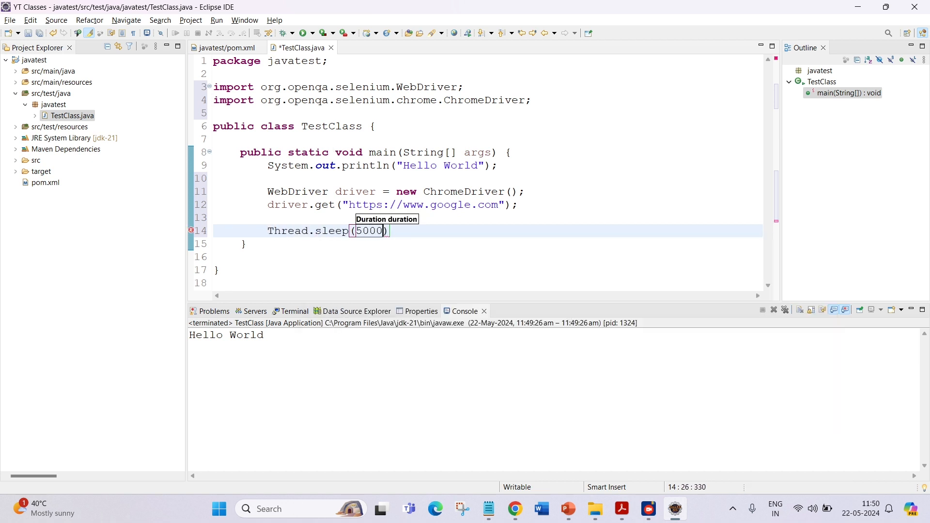
pyautogui.write(';')
pyautogui.press('Return')
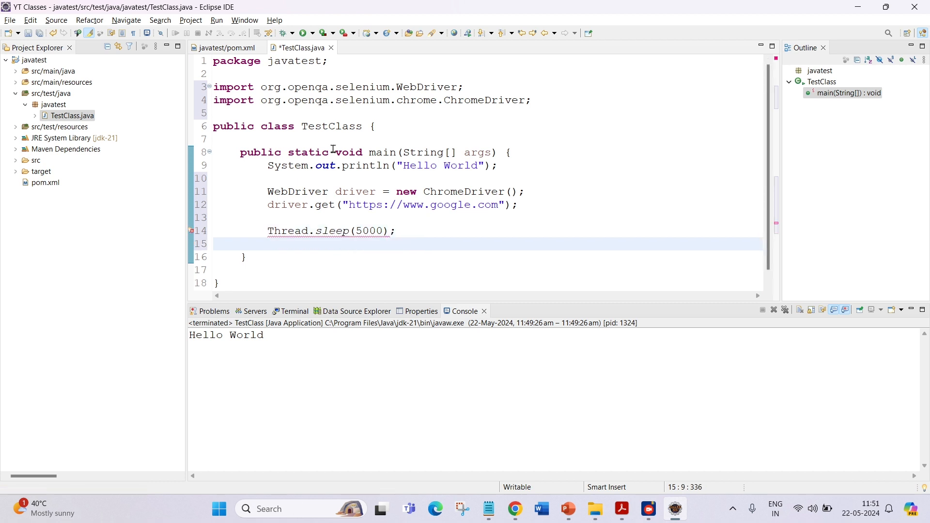
# Add driver.quit(); after the sleep call.
pyautogui.write('driver.c')
pyautogui.press('BackSpace')
pyautogui.write('q')
pyautogui.press('Return')
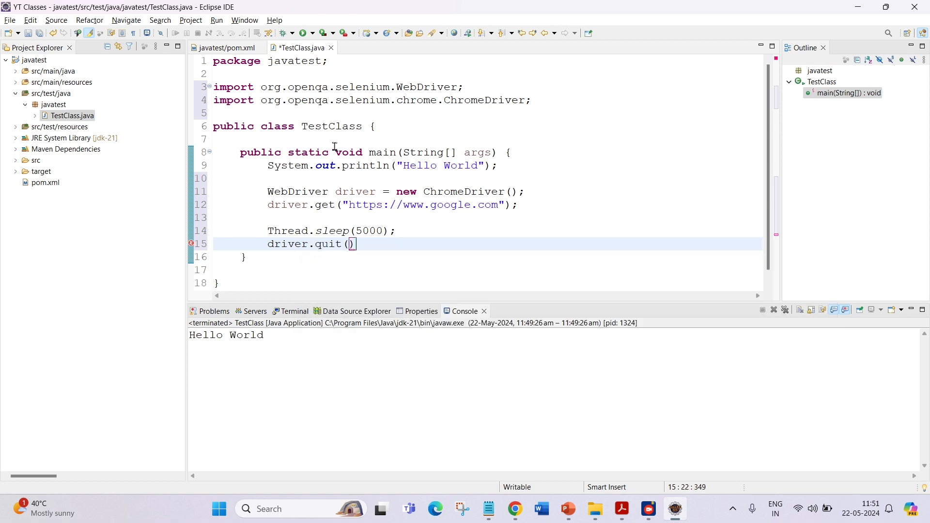
pyautogui.press('Right')
pyautogui.write(';')
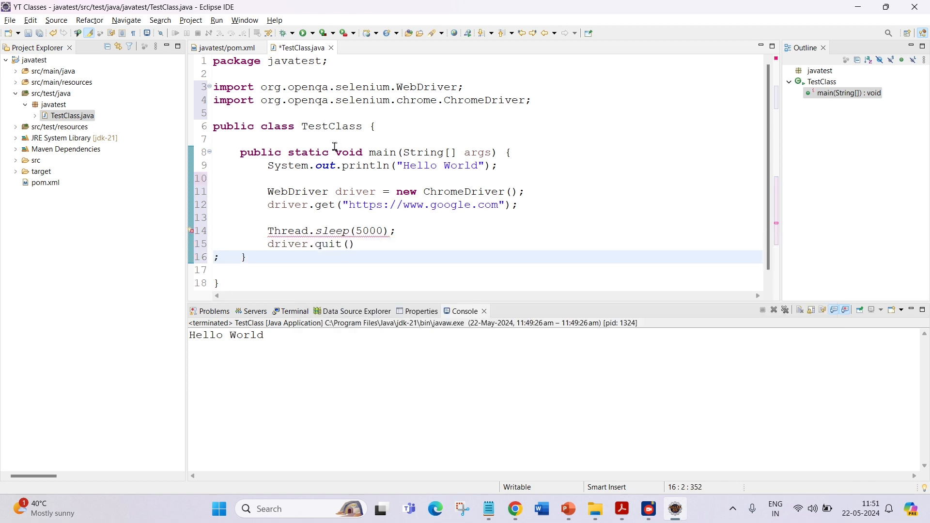
pyautogui.press('Left')
pyautogui.press('Left')
pyautogui.hotkey('shift', 'Right')
pyautogui.hotkey('shift', 'Right')
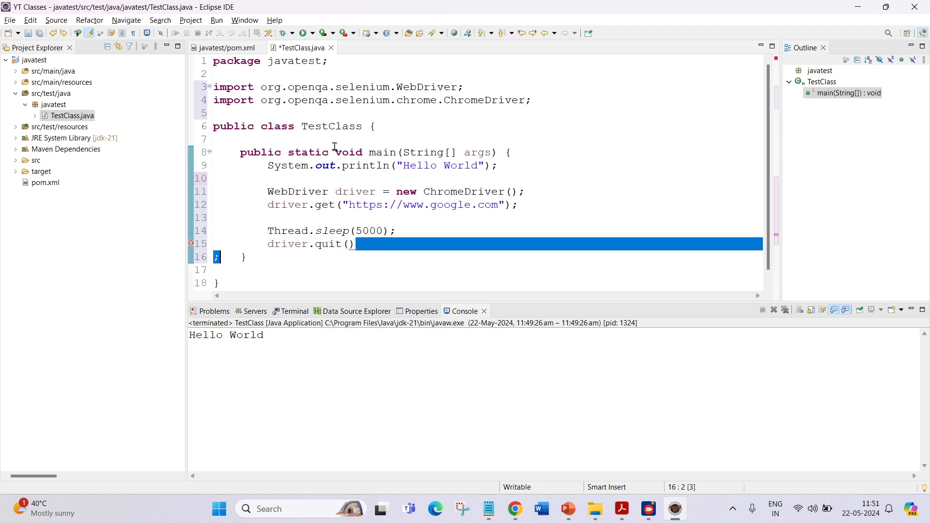
pyautogui.click(360, 245)
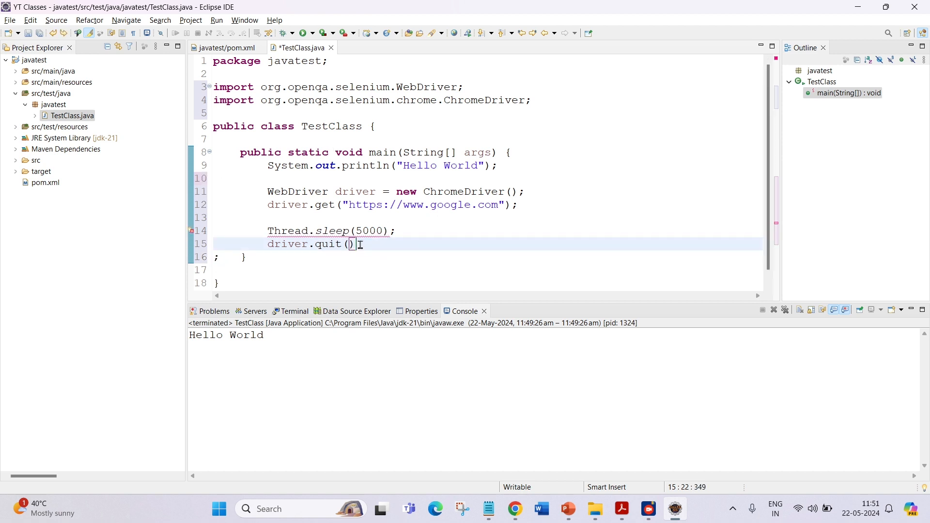
pyautogui.write(';')
# Add a throws InterruptedException declaration to main using the quick fix, and save the class.
pyautogui.moveTo(296, 231)
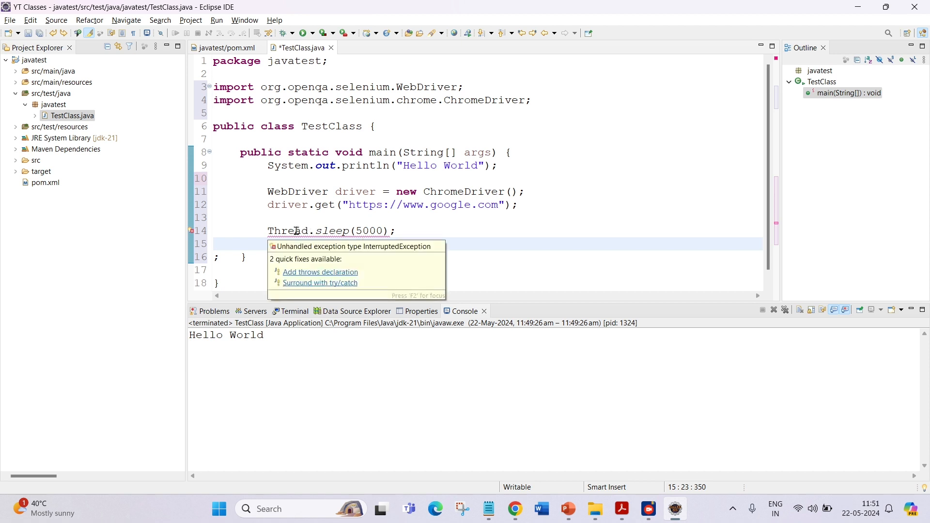
pyautogui.click(352, 273)
pyautogui.click(420, 239)
pyautogui.hotkey('ctrl', 's')
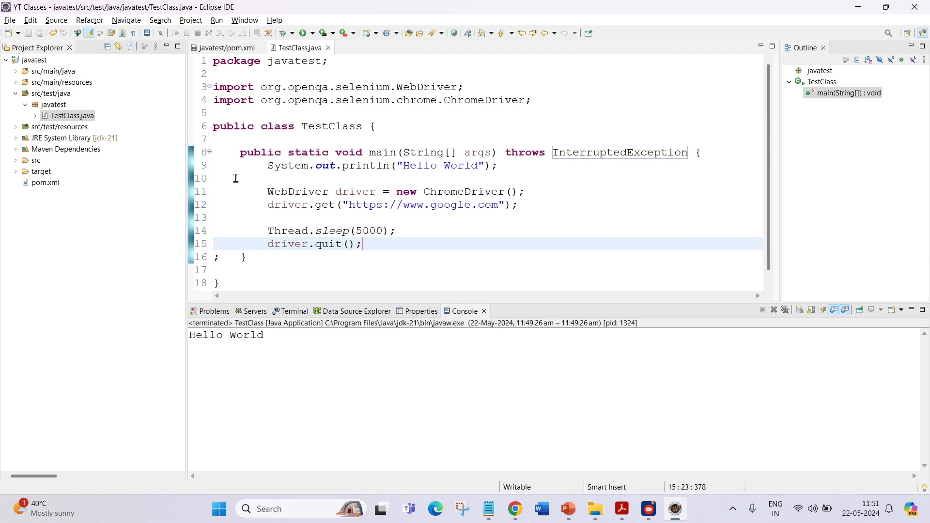
# Review the WebDriver, get, sleep and quit lines in the main method.
pyautogui.moveTo(336, 165); pyautogui.dragTo(504, 171)
pyautogui.click(503, 171)
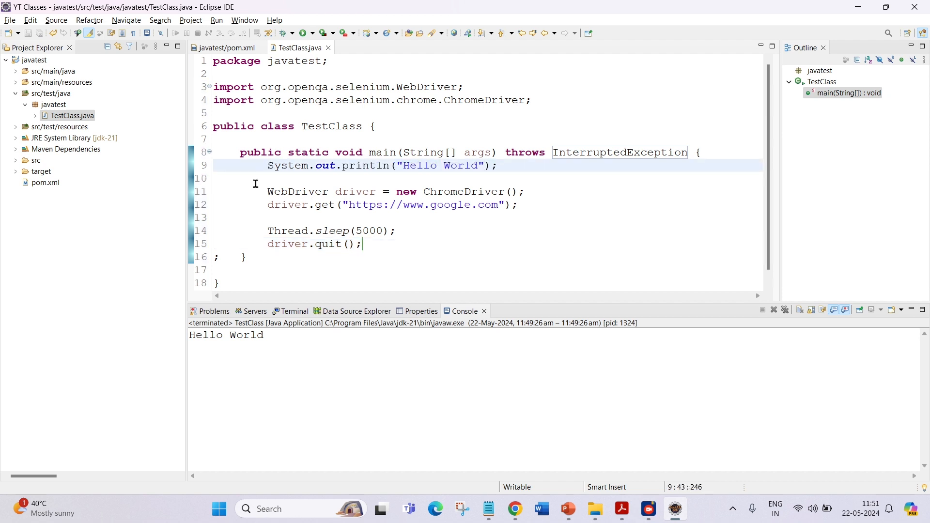
pyautogui.moveTo(255, 187); pyautogui.dragTo(426, 249)
pyautogui.click(431, 248)
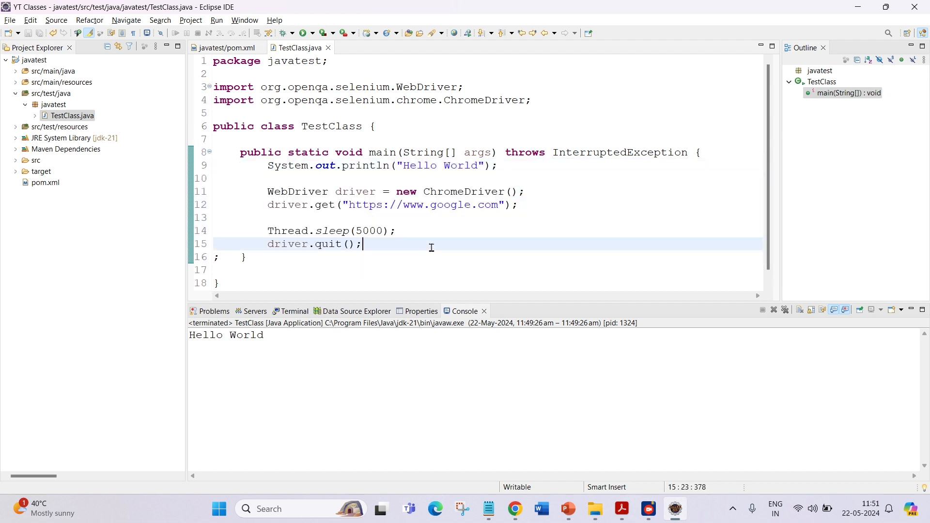
pyautogui.moveTo(266, 190); pyautogui.dragTo(253, 242)
pyautogui.click(550, 191)
pyautogui.click(273, 207)
pyautogui.click(370, 243)
pyautogui.click(385, 257)
# Run TestClass again as a Java application.
pyautogui.rightClick(577, 202)
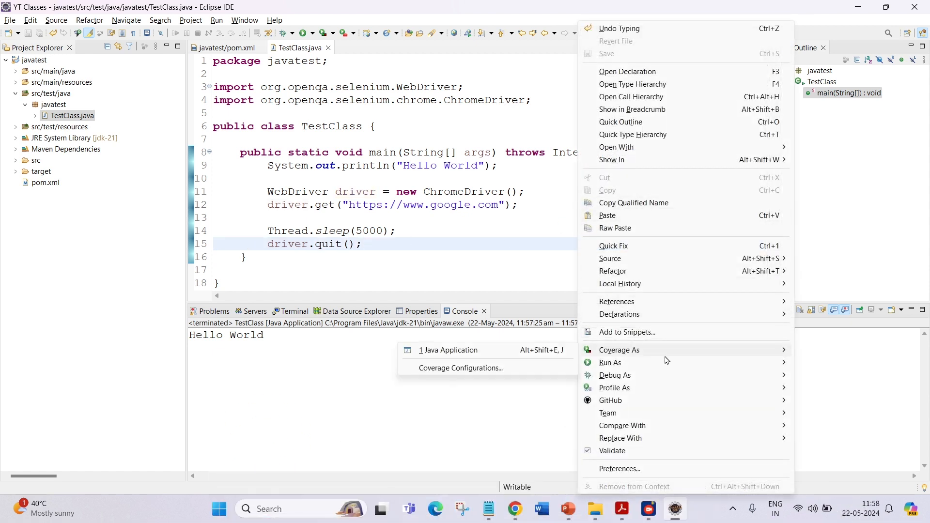
pyautogui.moveTo(654, 363)
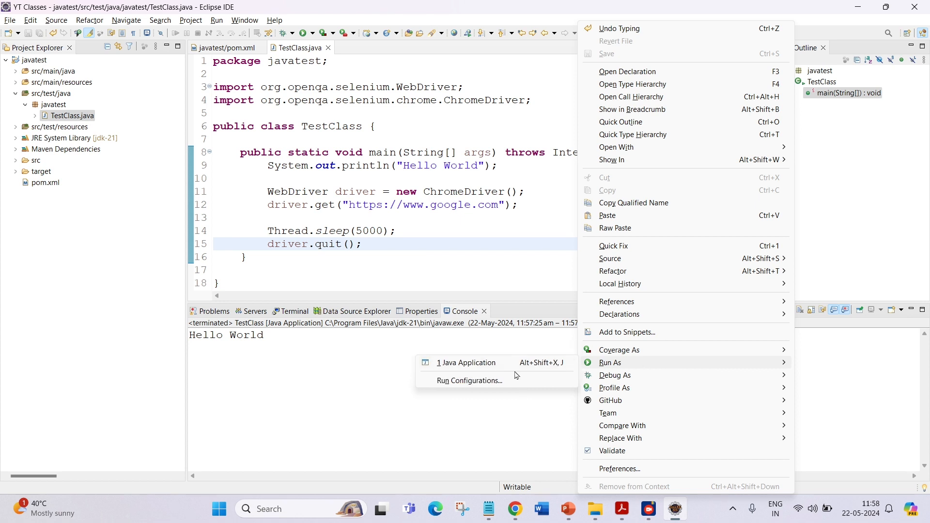
pyautogui.click(496, 363)
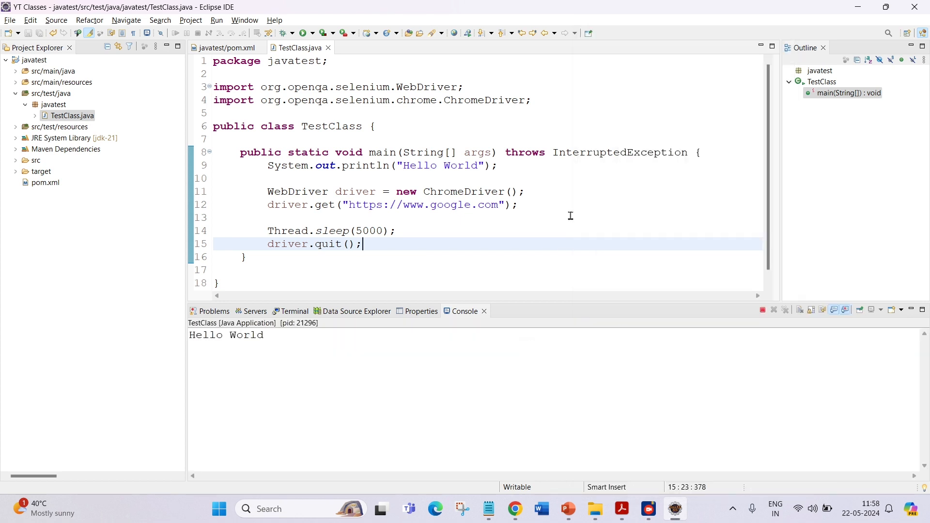